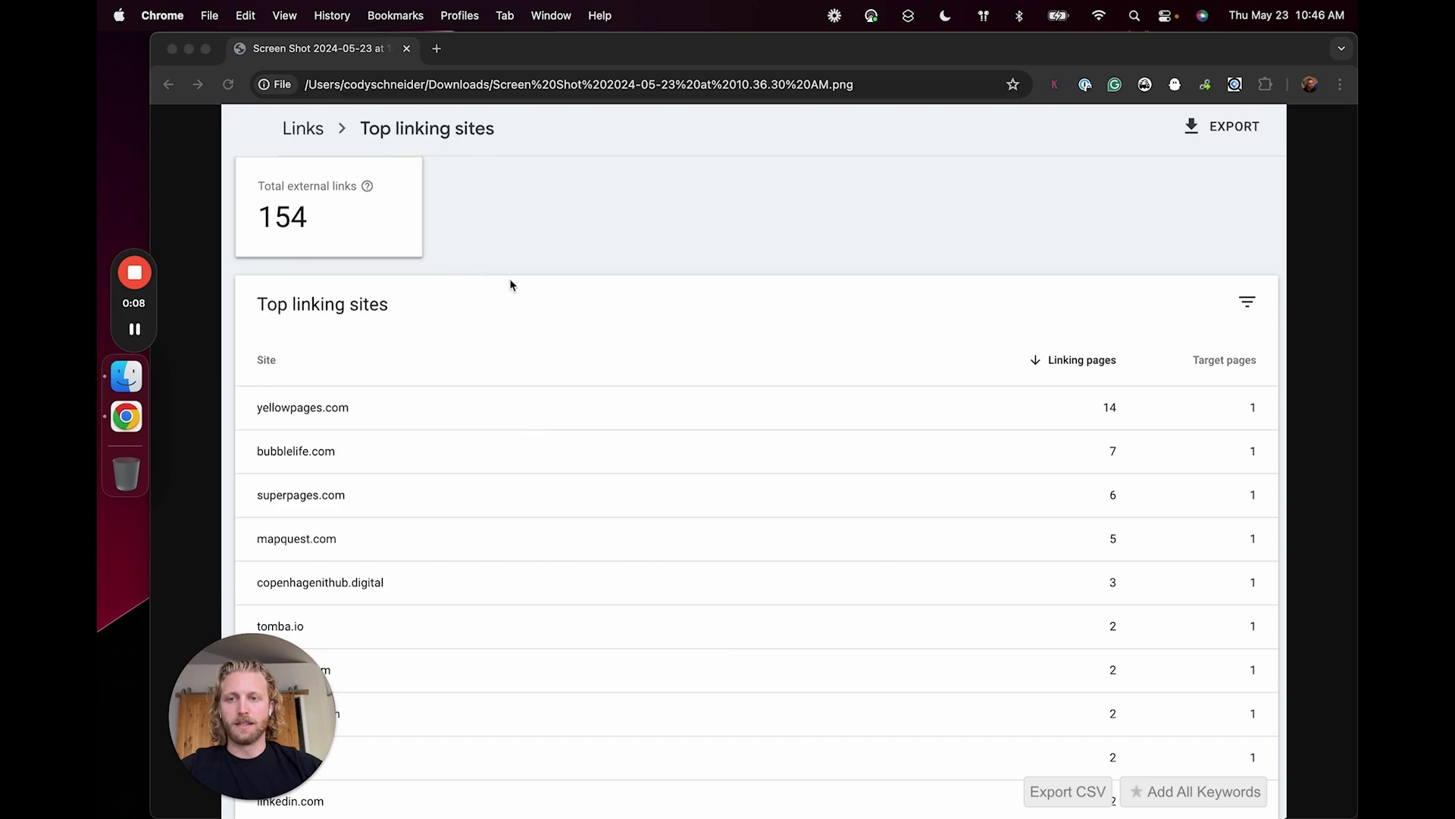
Open a new blank tab beside the top-linking-sites screenshot tab.
click(437, 48)
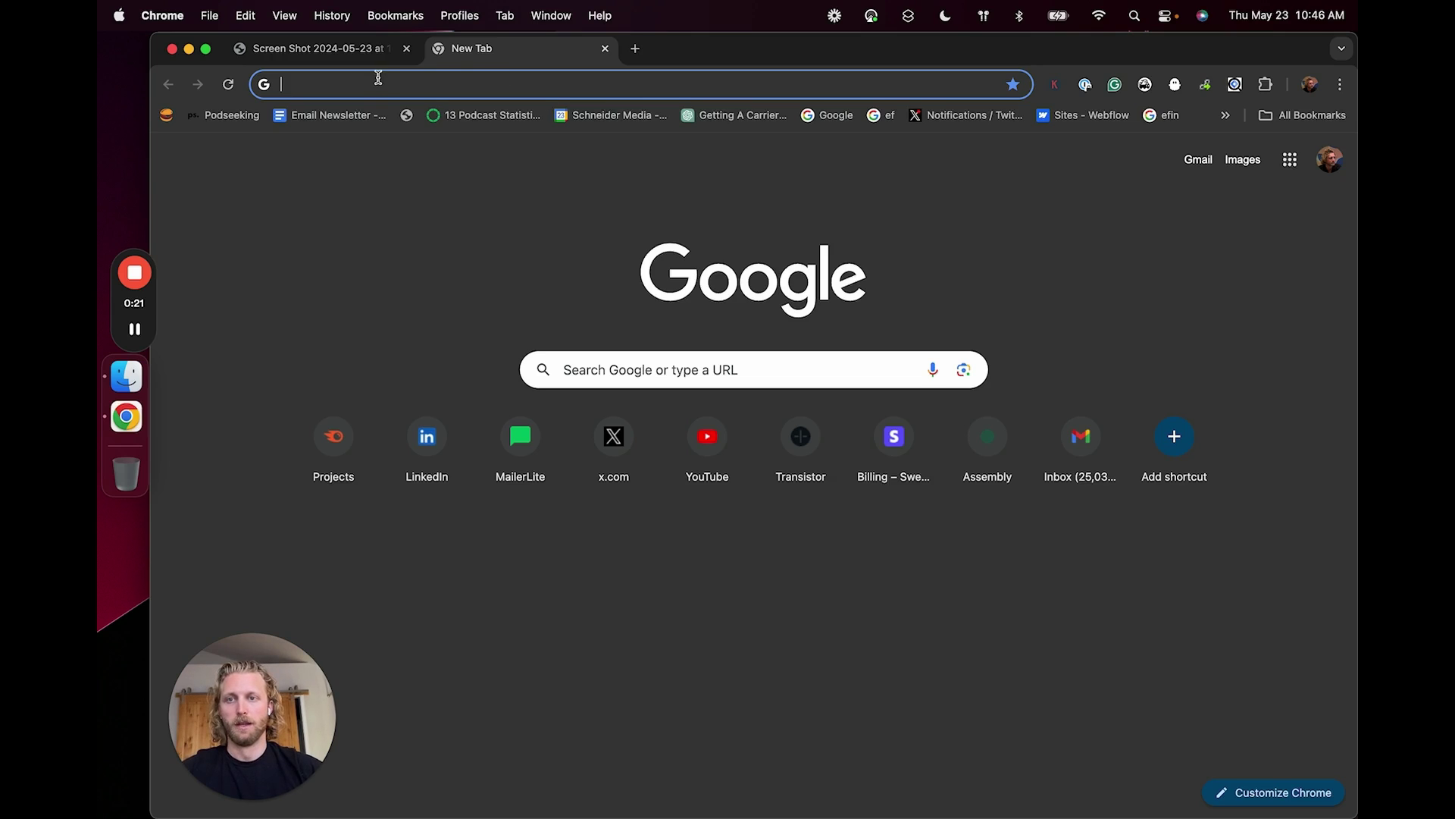
Load mapquest.com, run it through Semrush, and open its Organic Research Pages report.
text(map)
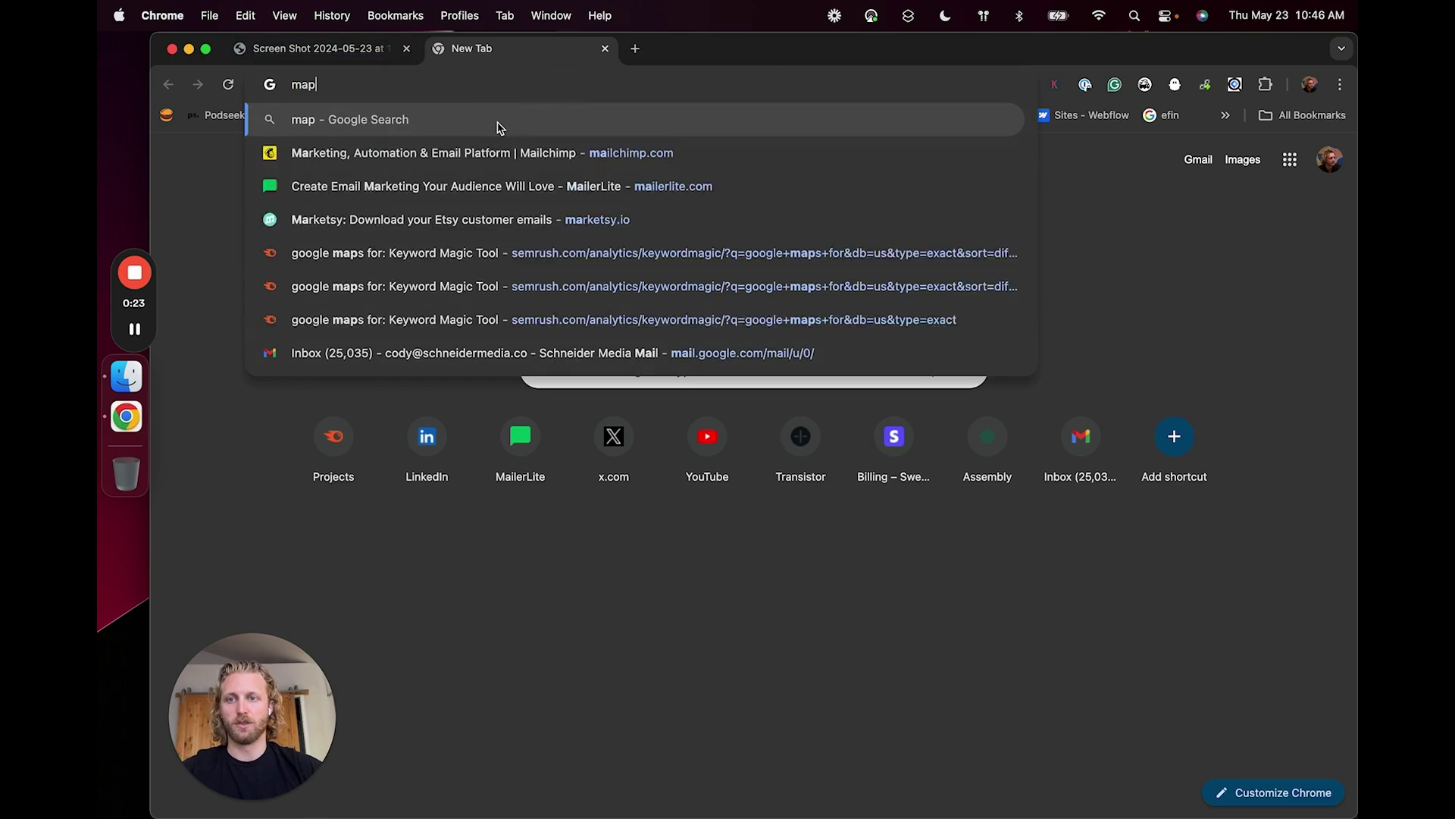
text(quest.co)
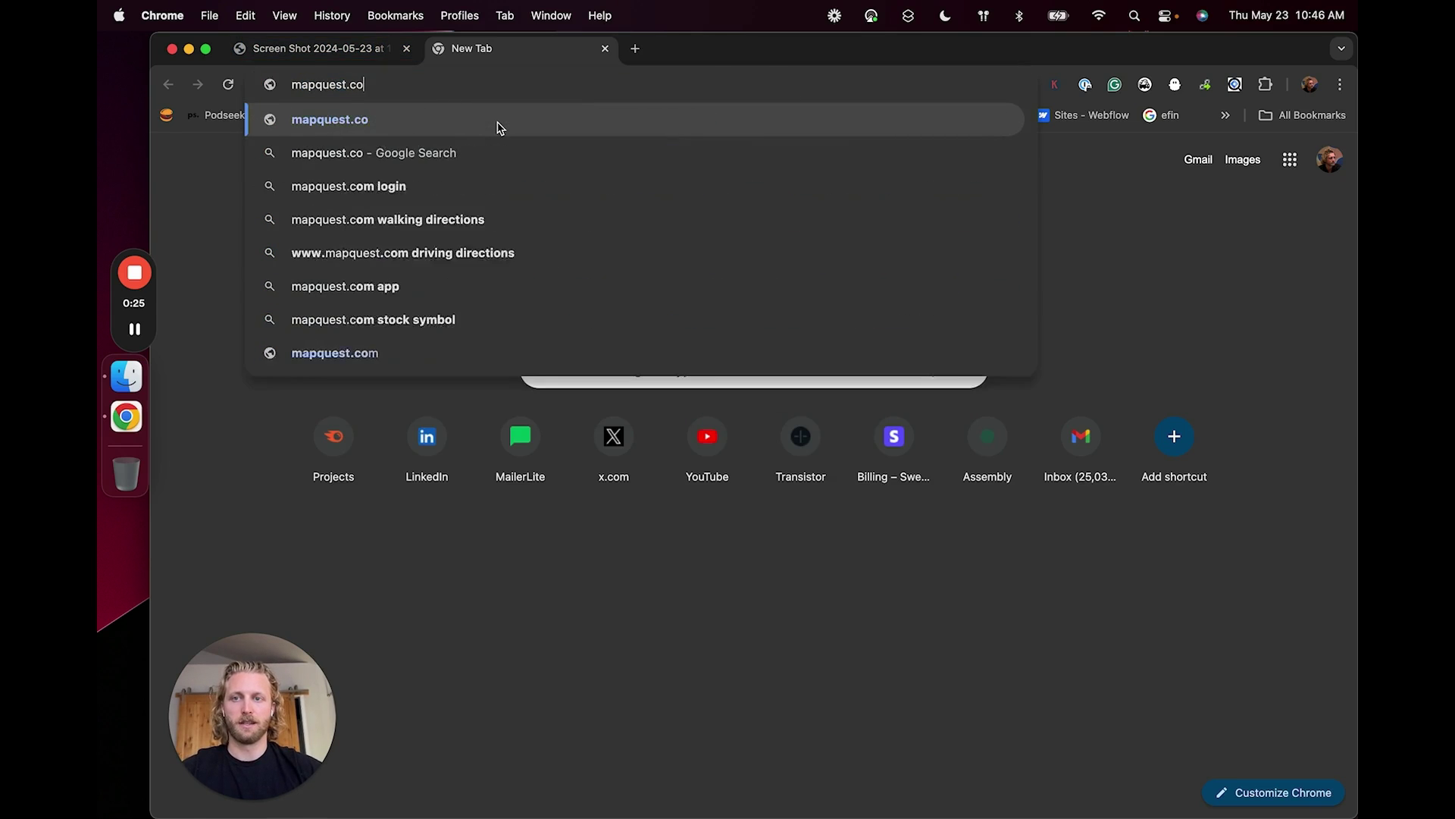
key(Return)
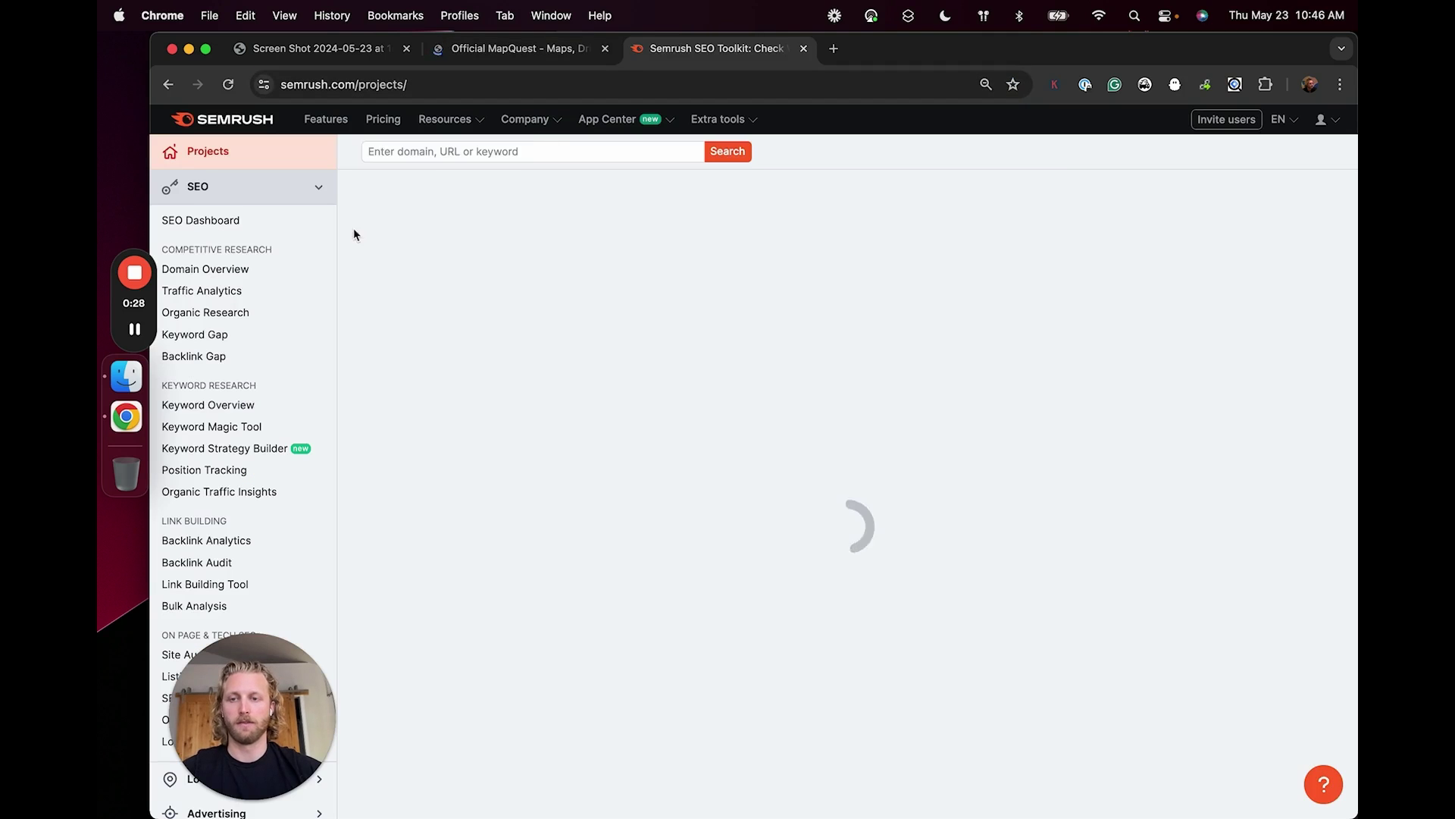
click(436, 150)
text(https://www.mapquest.com/)
key(Return)
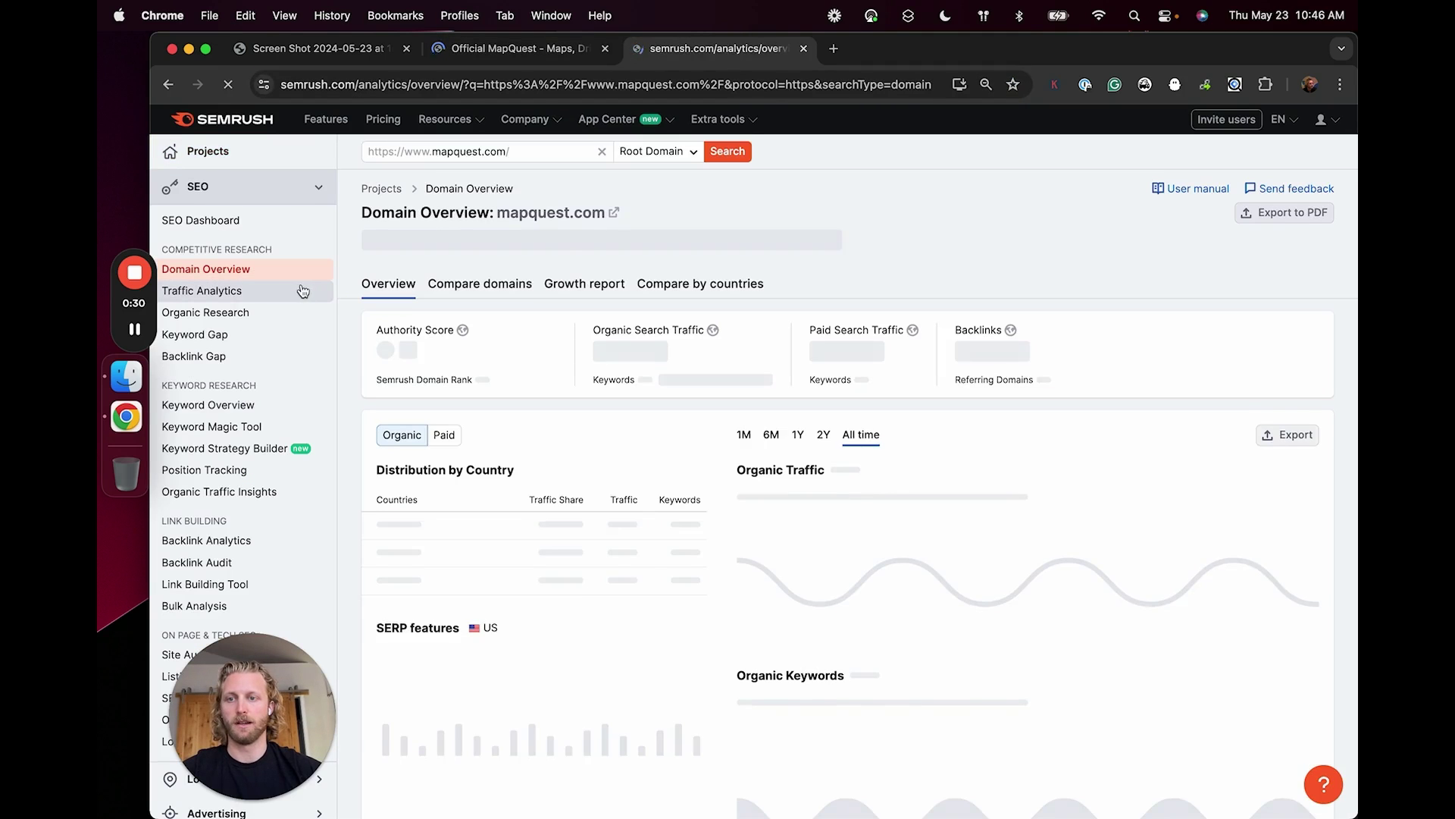
click(227, 312)
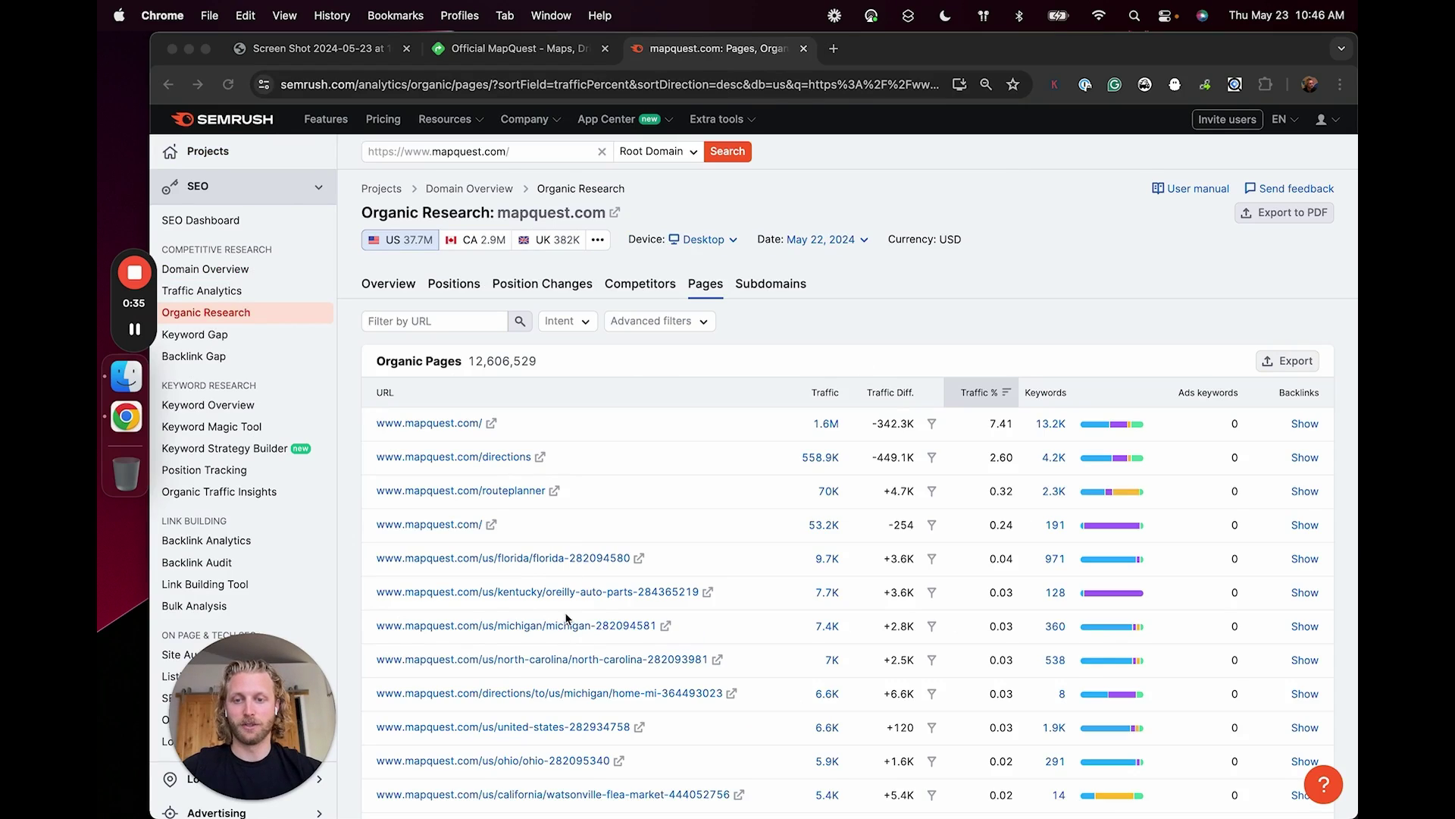
click(600, 607)
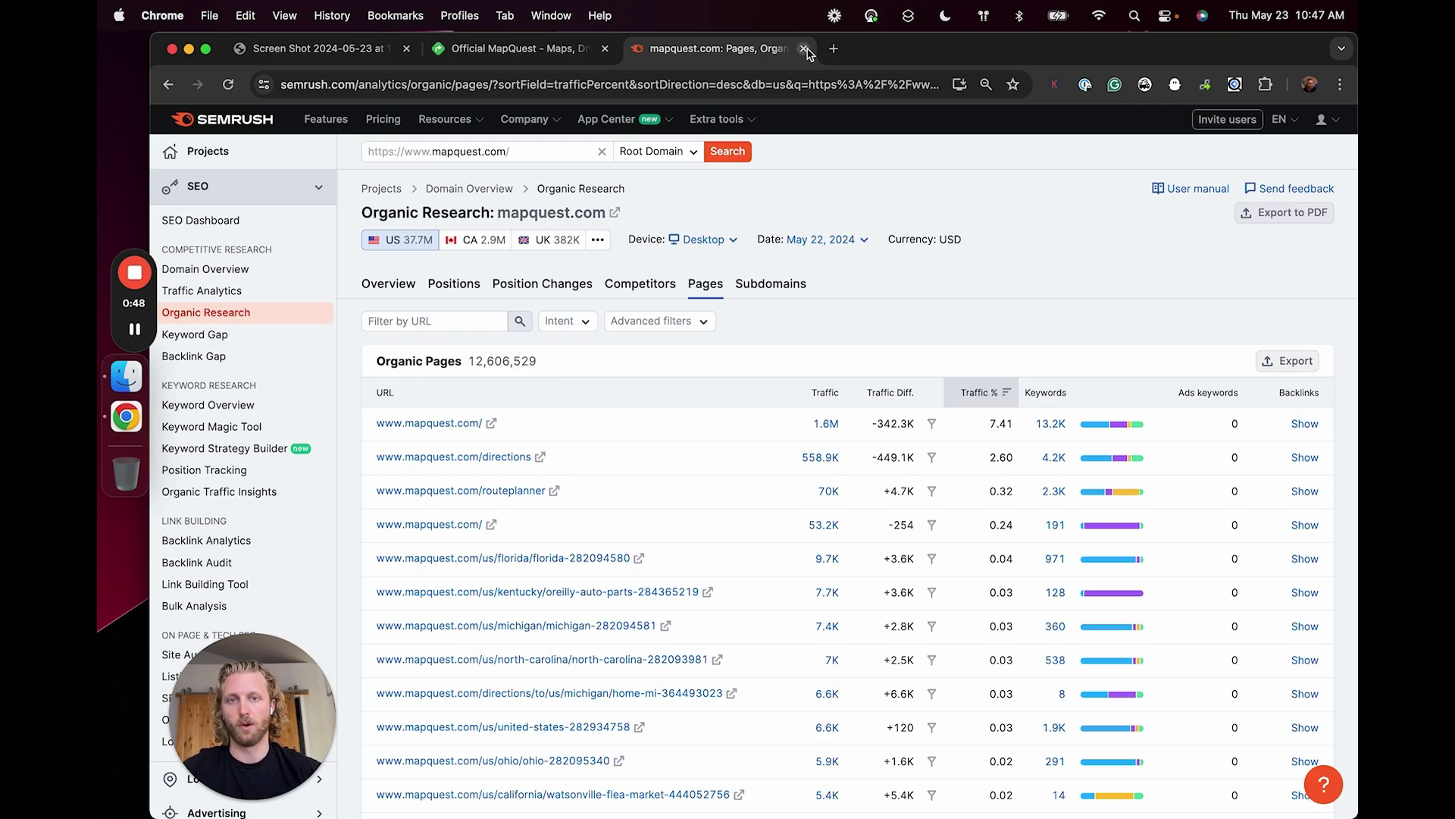
Google 'speedy indexing' in a new tab.
click(832, 50)
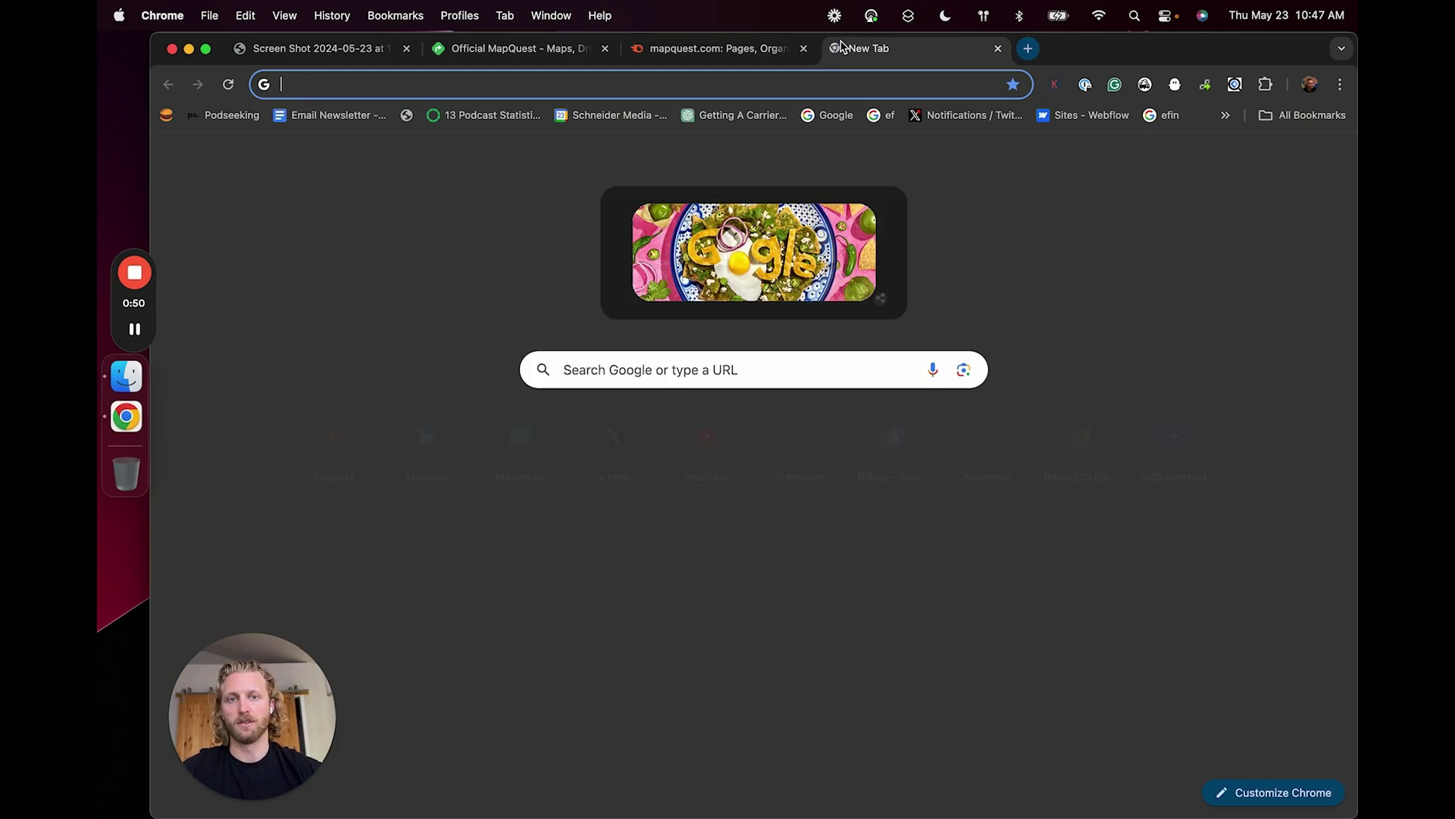
text(speedy )
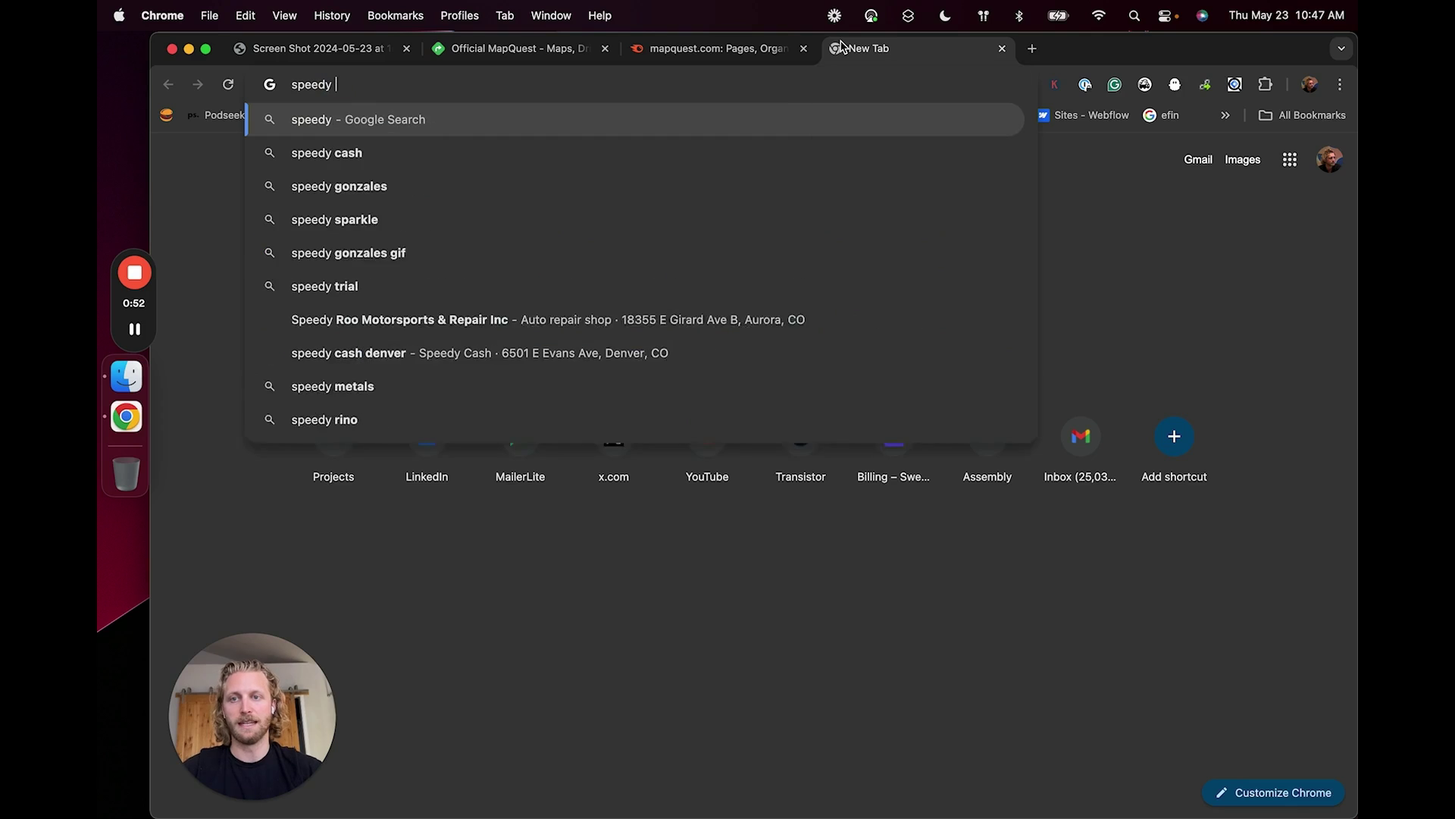
text(indexing)
key(Return)
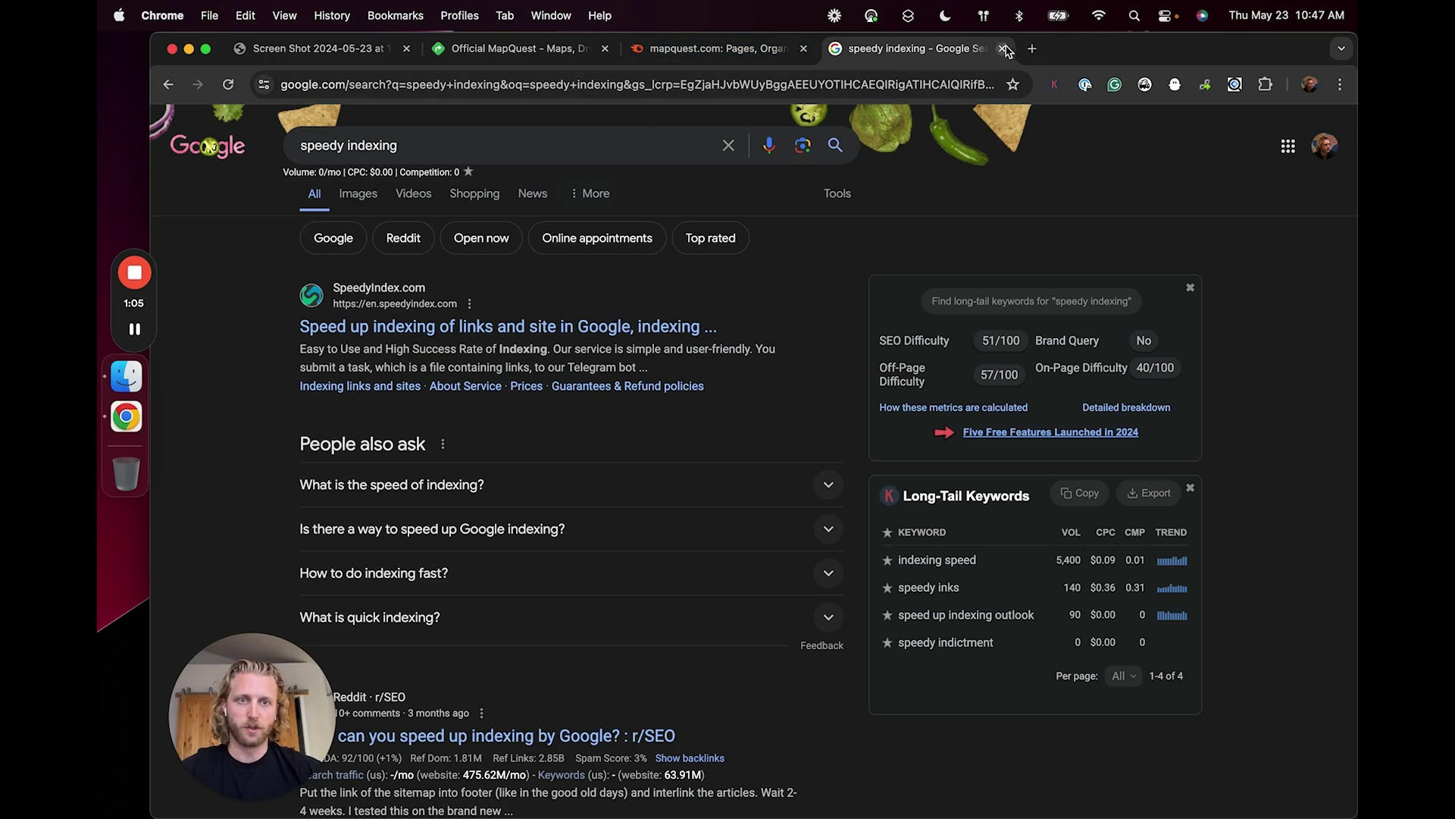
Load the Fiverr website in another new tab.
click(1032, 48)
text(fiverr.com)
key(Return)
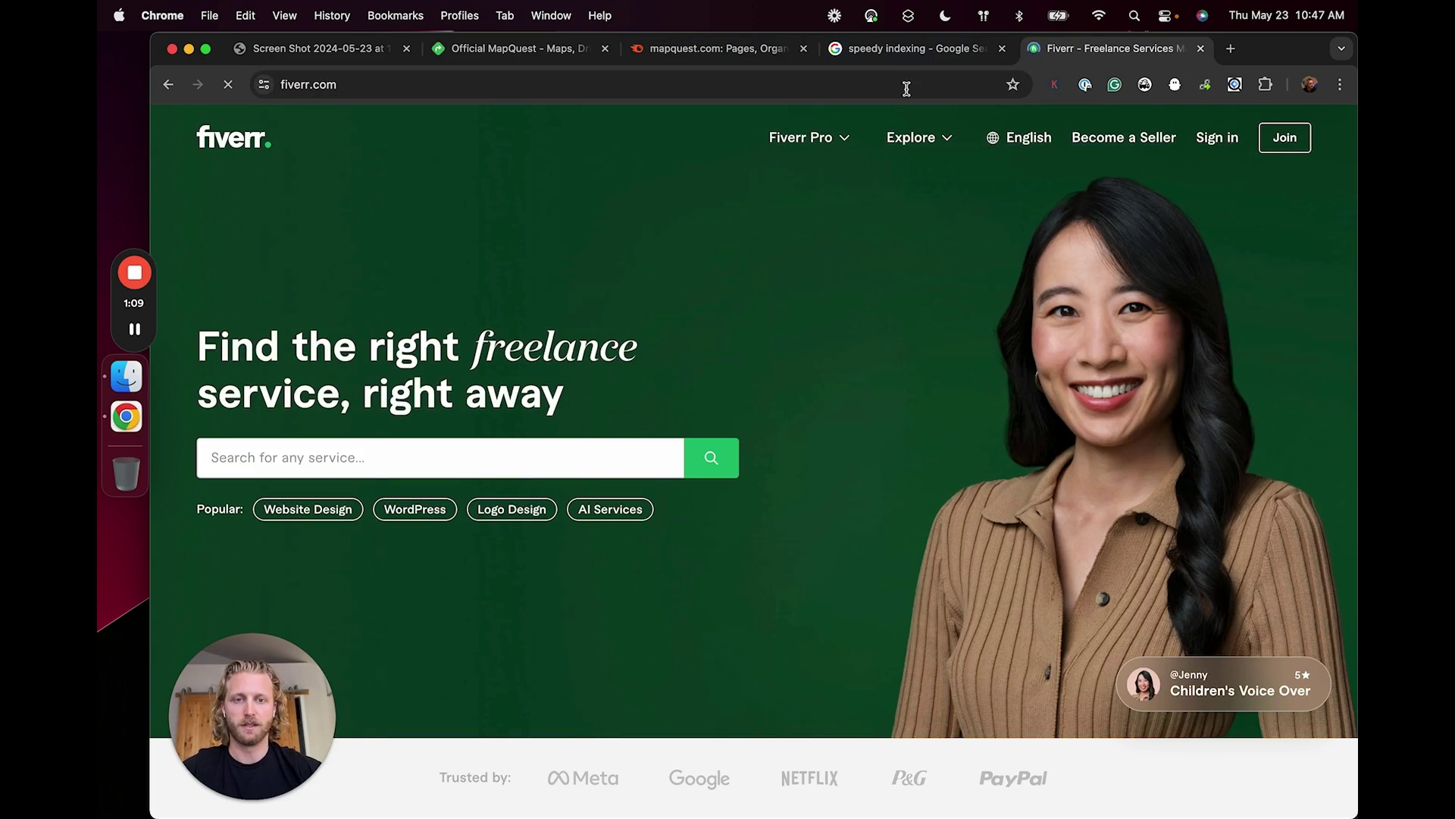
Discard a stray new tab typed with 'maps' and return to Fiverr.
click(1231, 49)
text(mp)
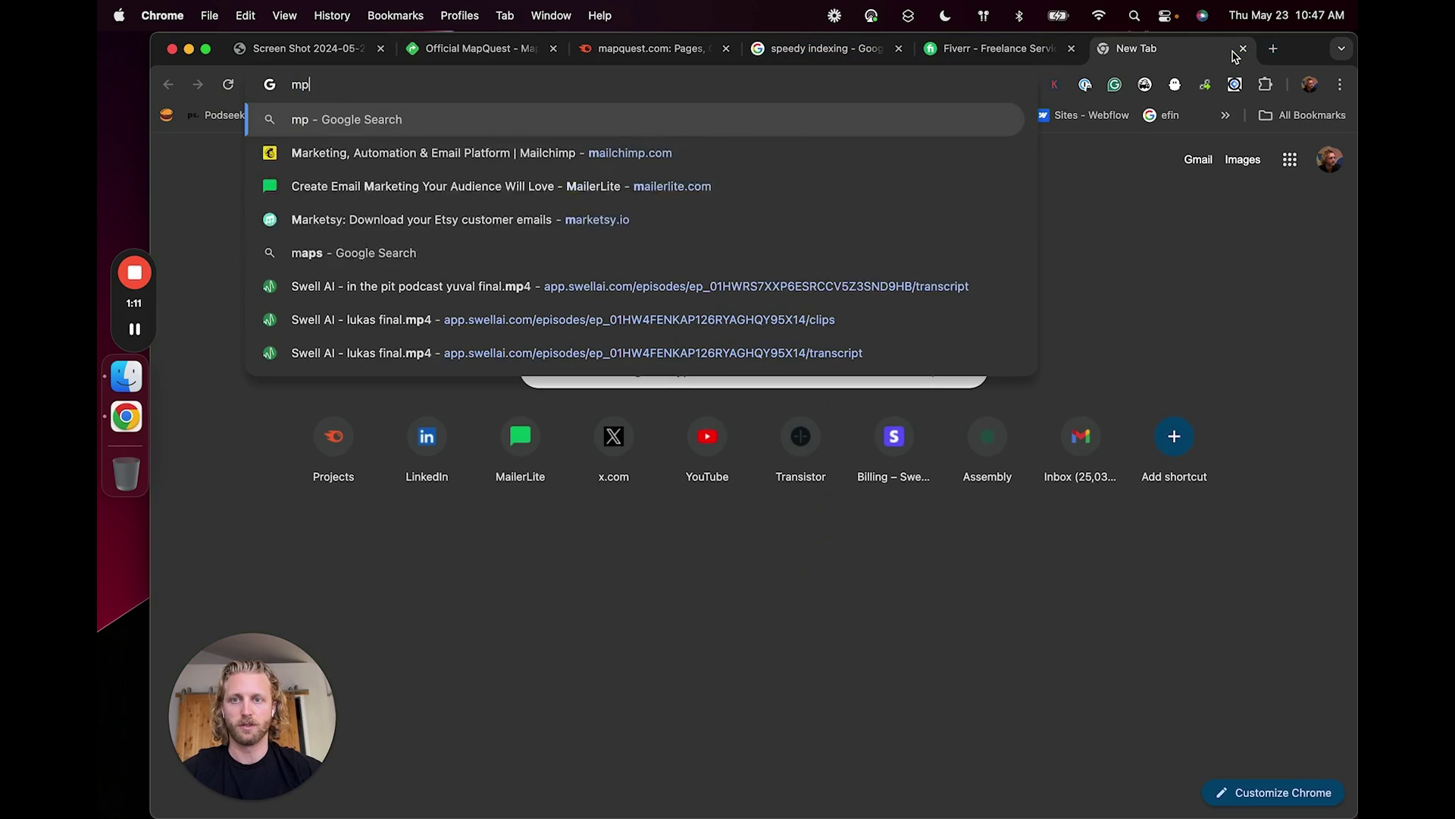
key(BackSpace)
text(aps)
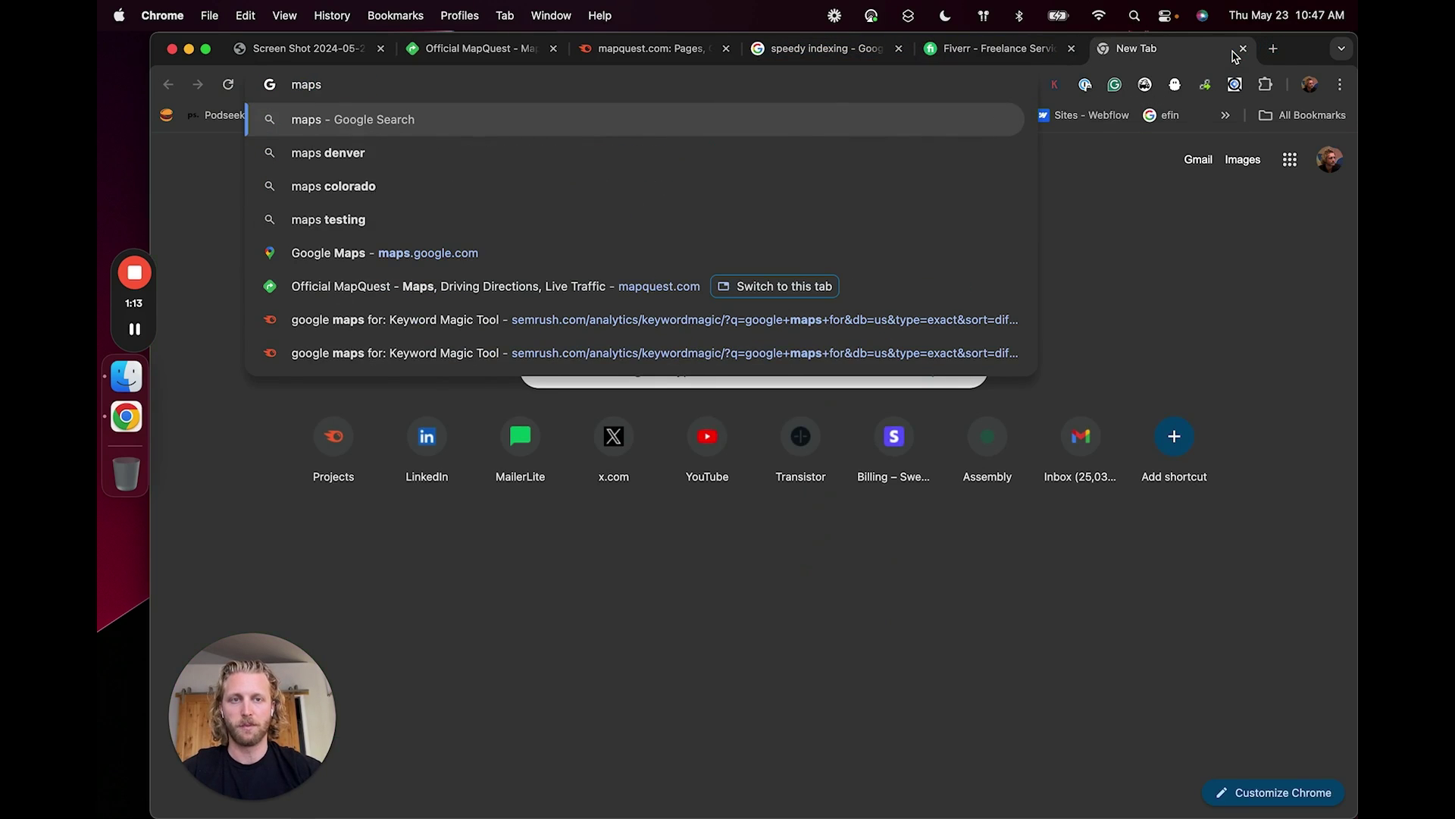
click(1241, 50)
Search Fiverr for 'citation link building' and scroll through the gigs.
click(470, 459)
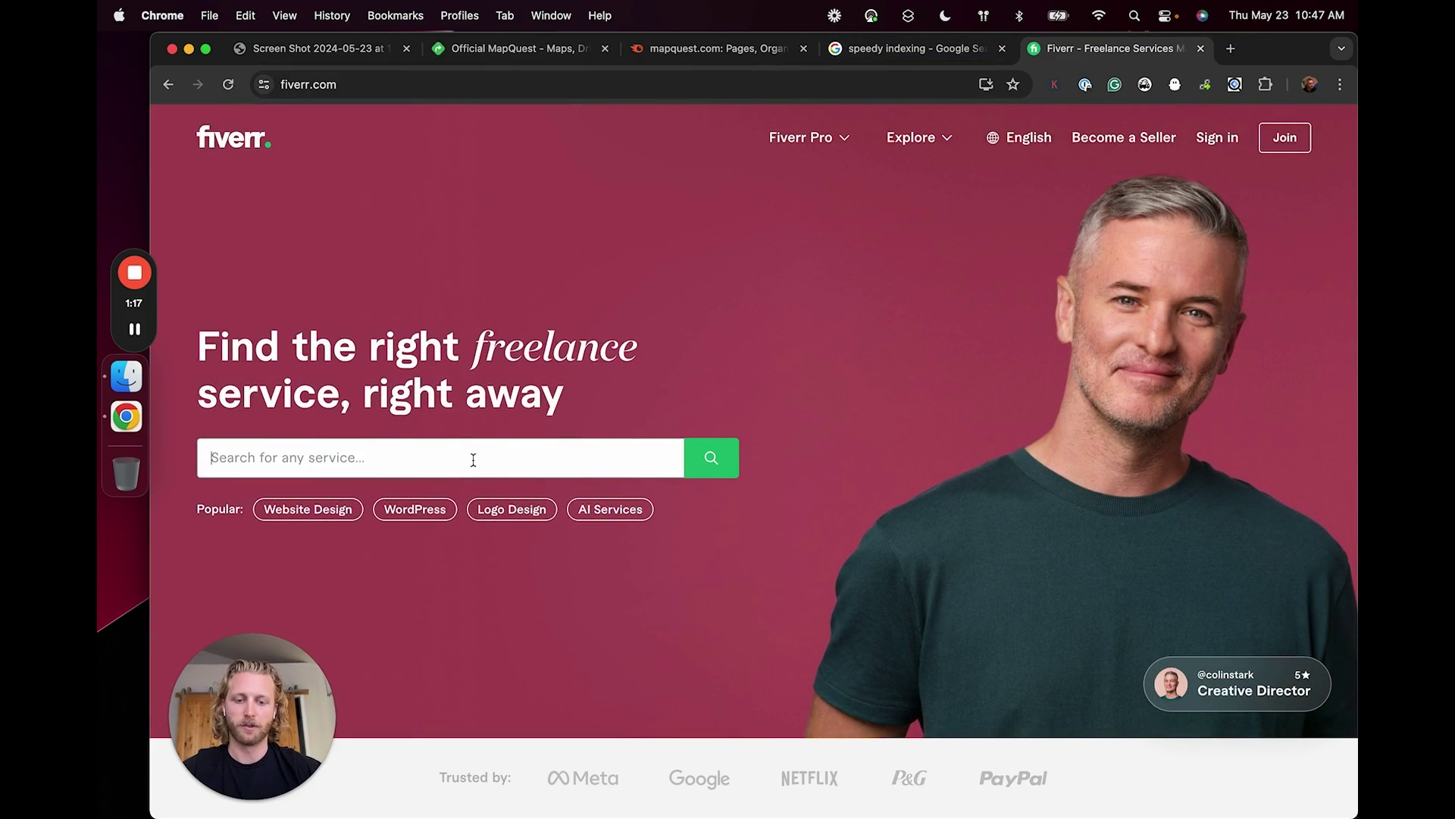
text(cit)
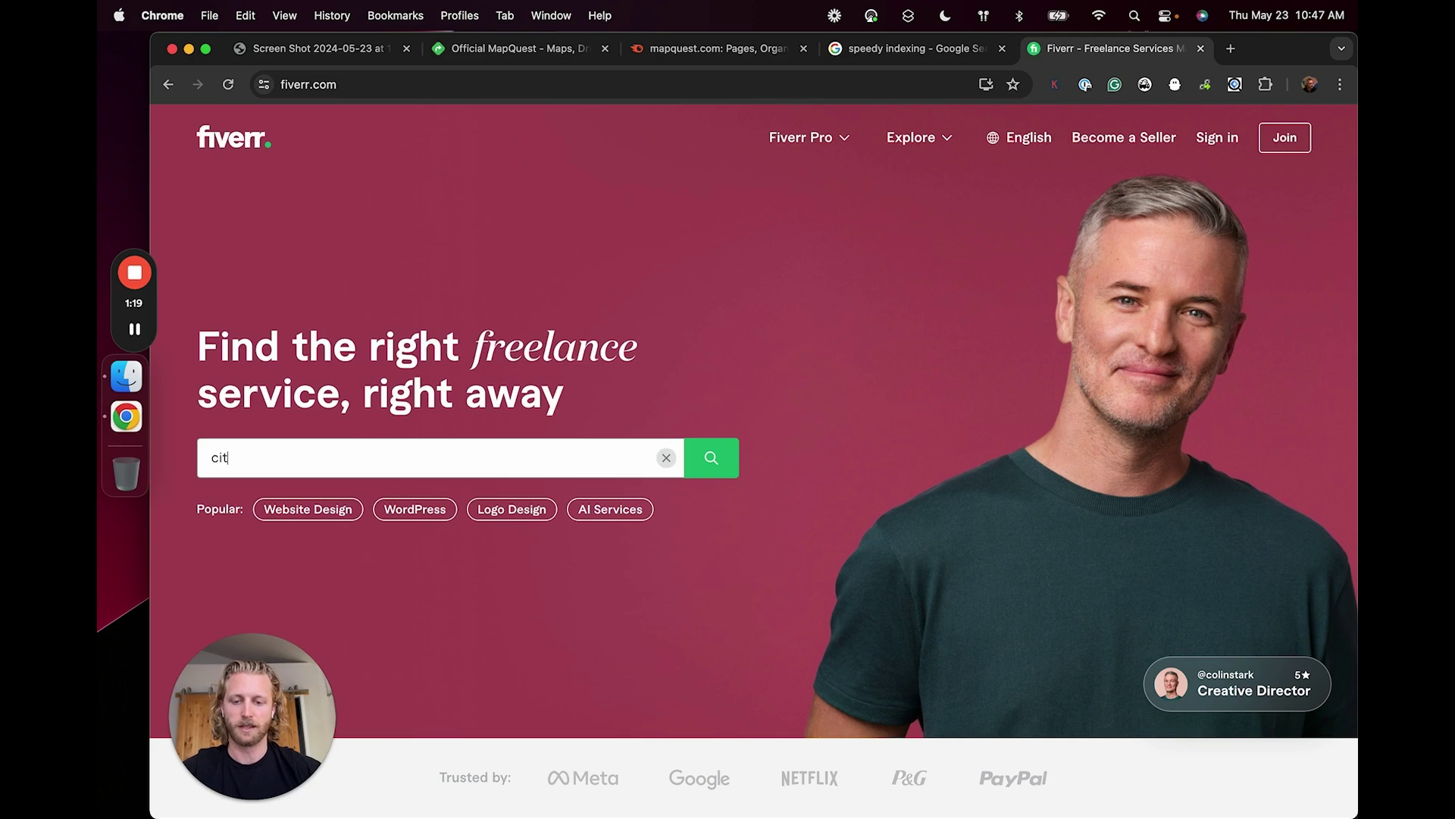
text(ation link building)
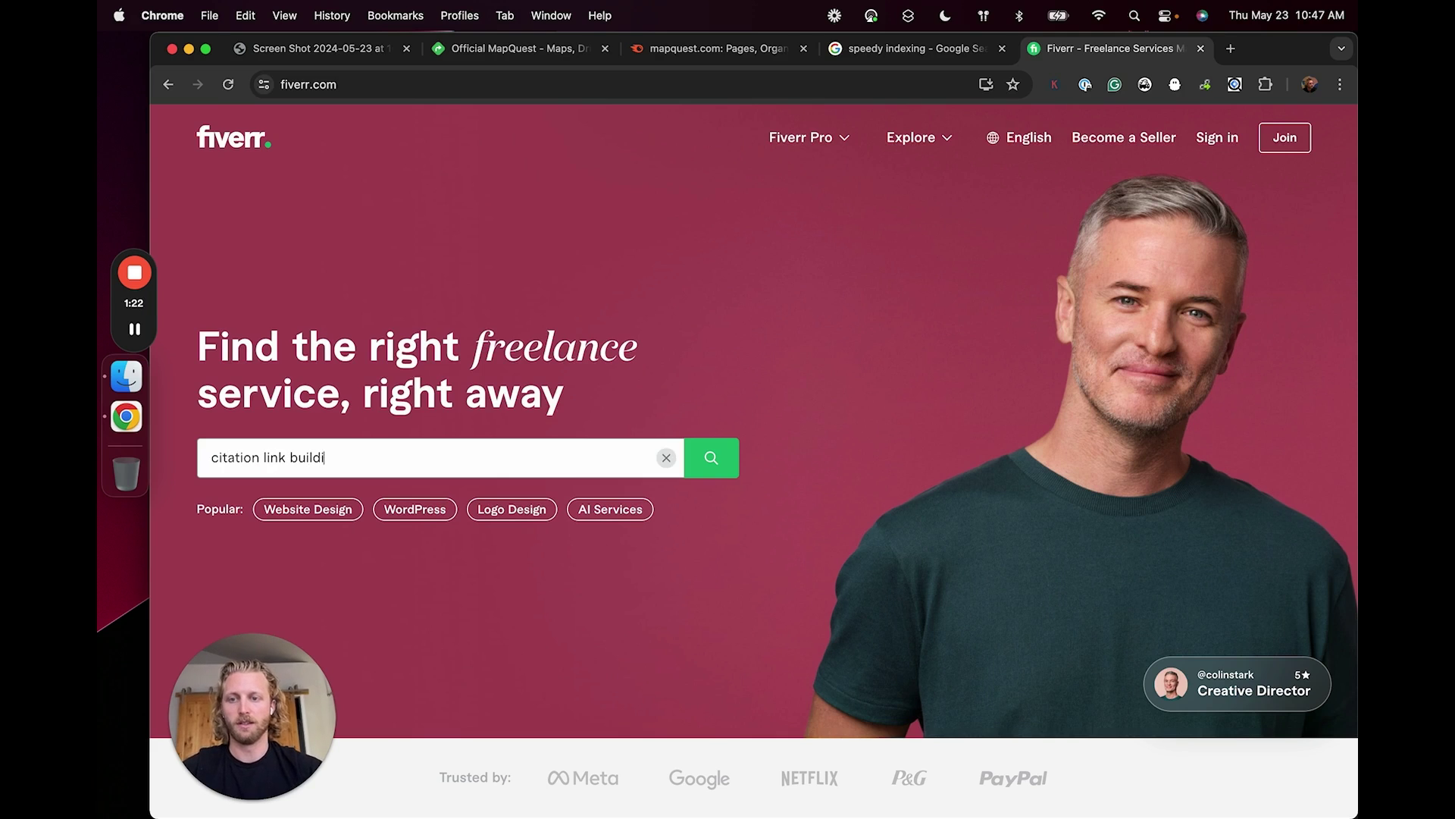
scroll(552, 483, down, 5)
scroll(552, 483, down, 1)
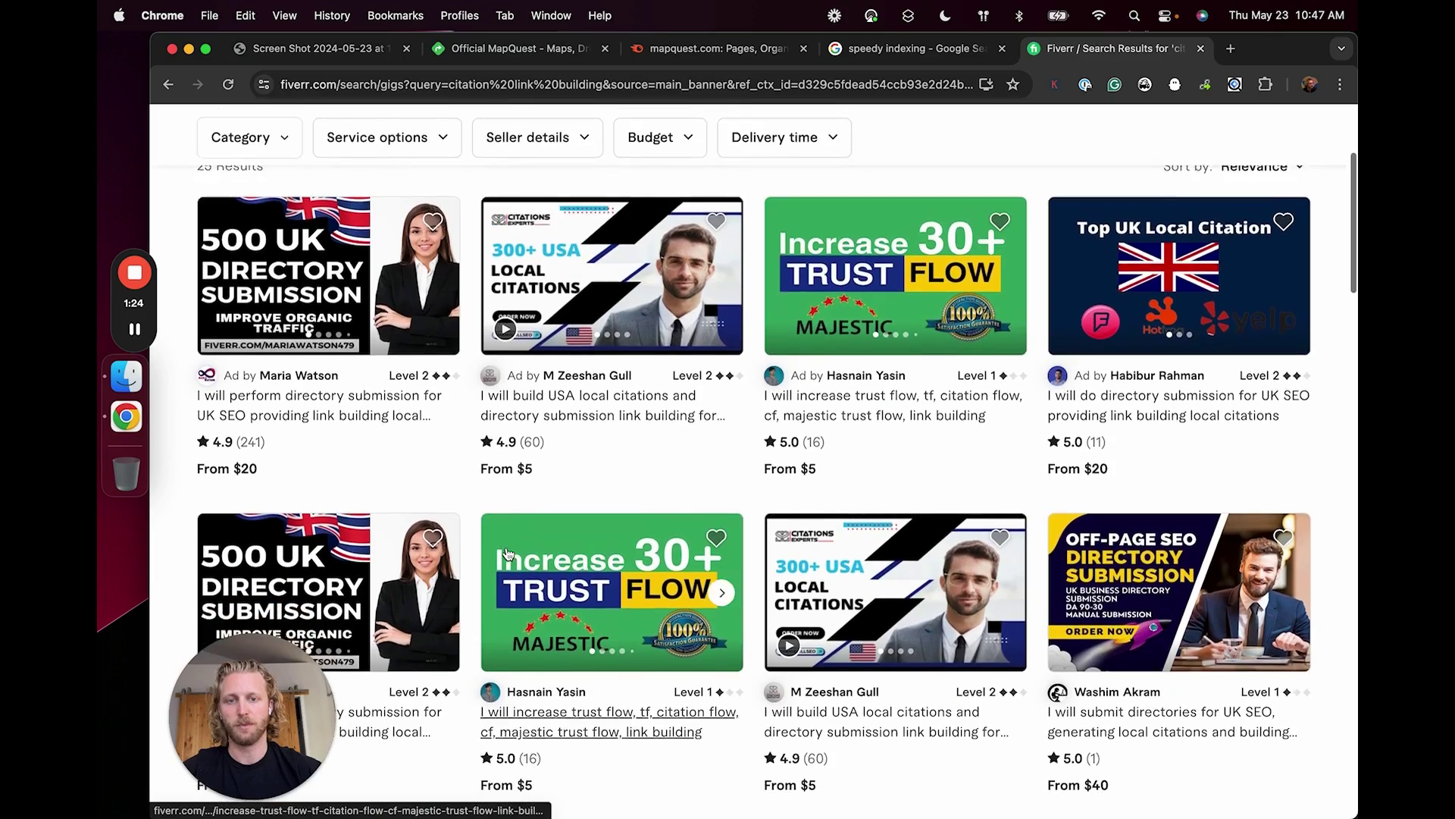
scroll(773, 451, down, 1)
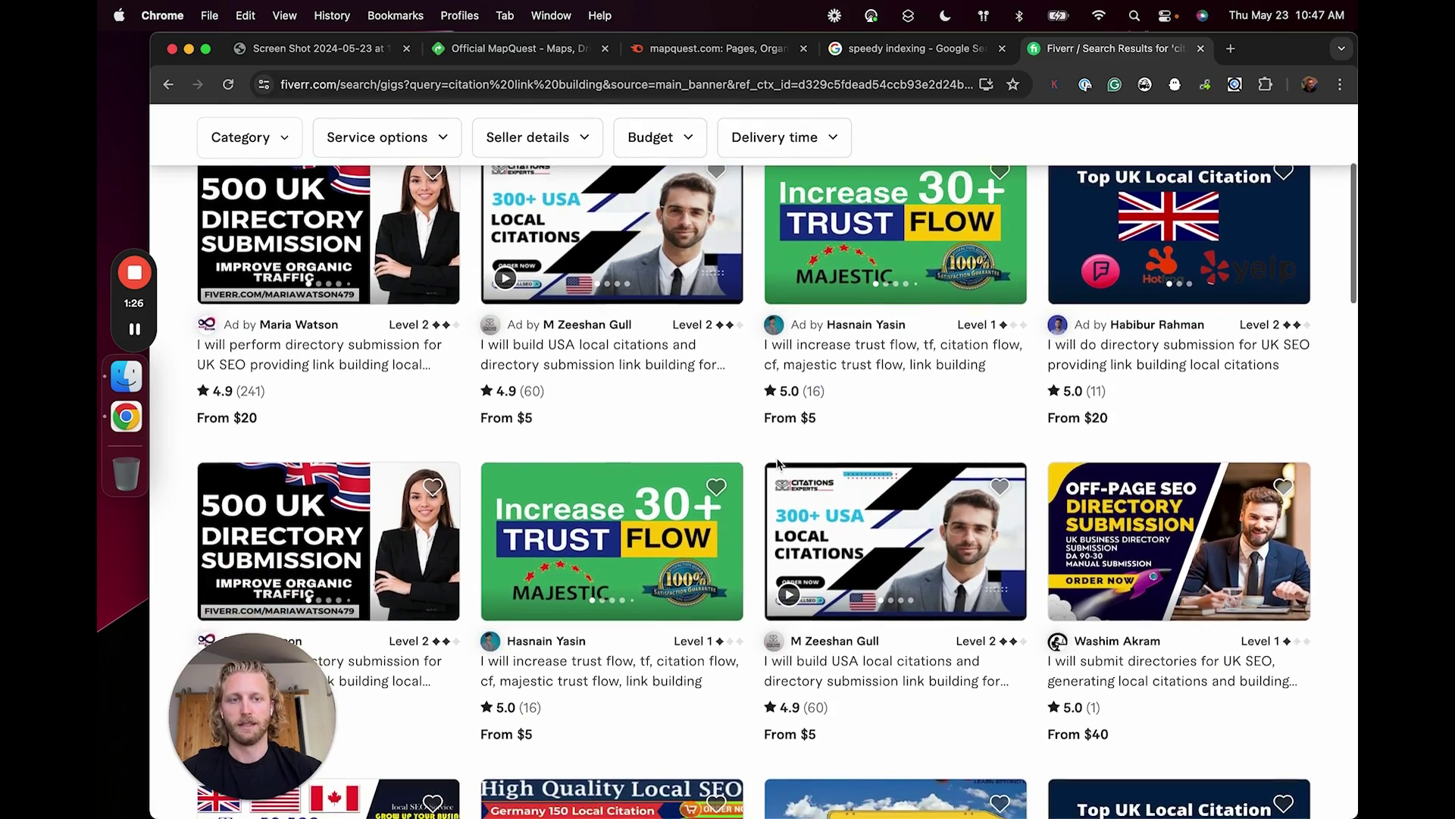
scroll(772, 433, down, 4)
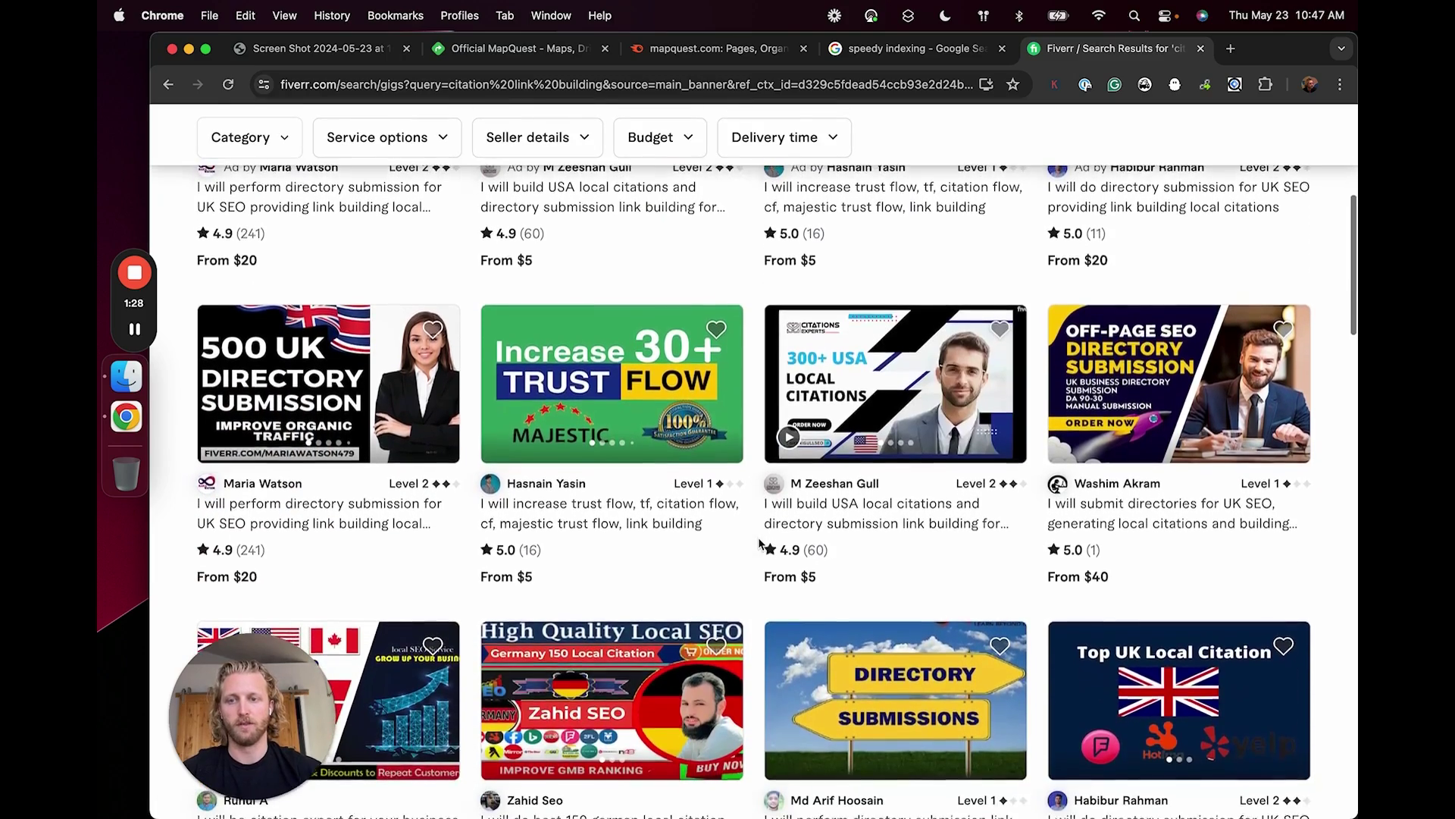
scroll(555, 448, up, 10)
scroll(556, 448, down, 1)
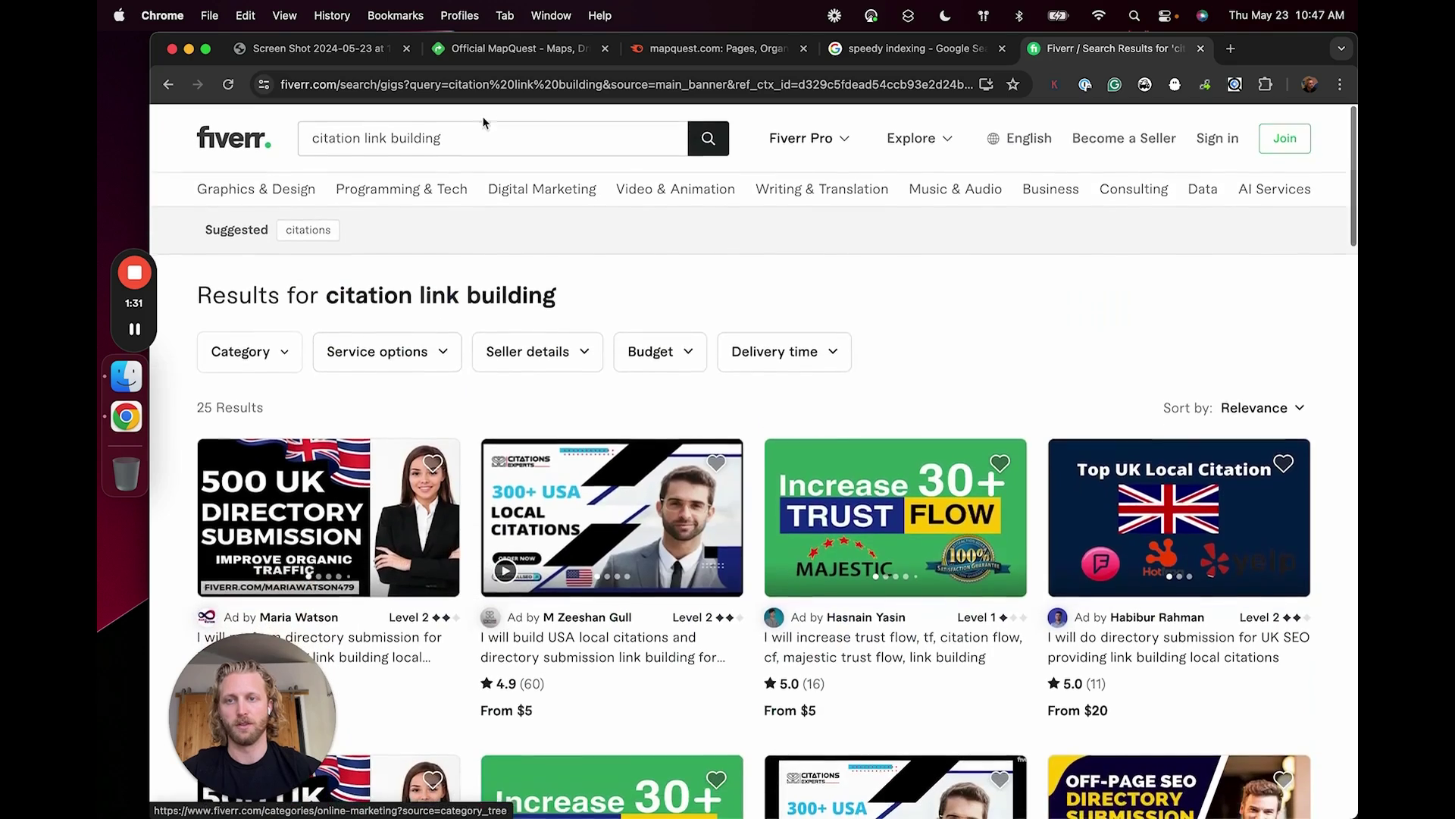
Change the search to 'directory link building' and view the 24 results.
double_click(333, 137)
text(directory)
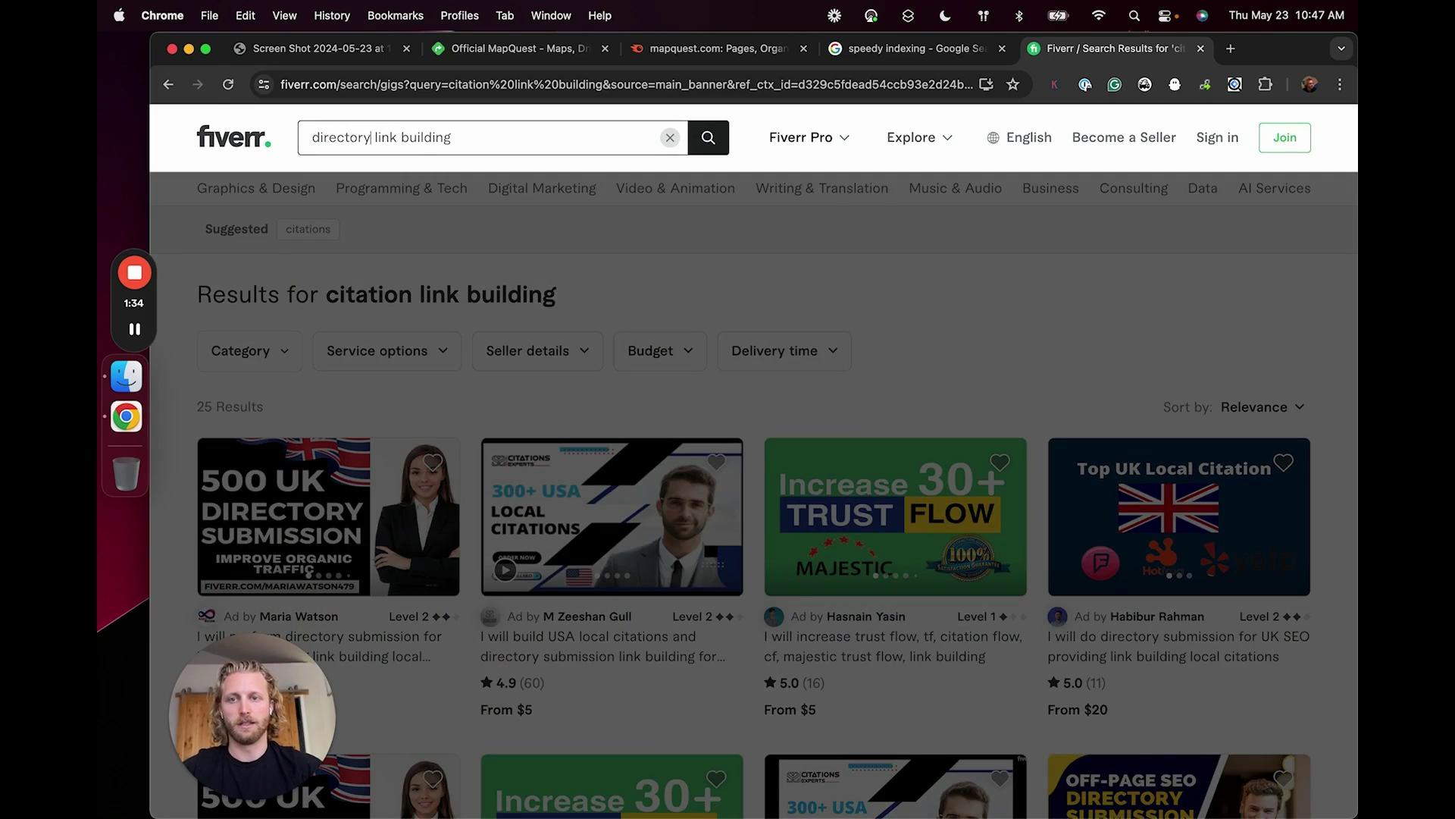
scroll(455, 489, down, 5)
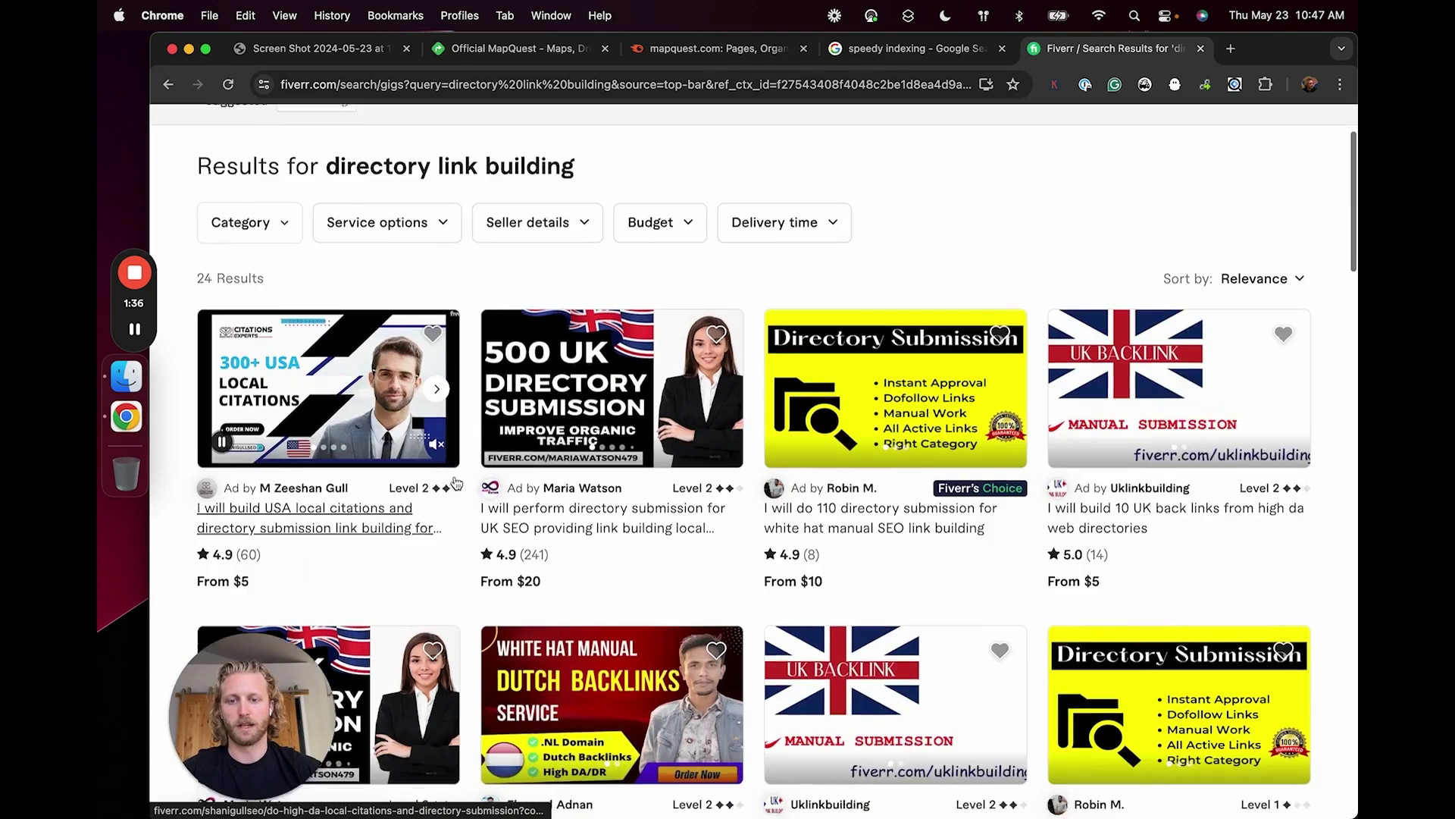
Open the USA local citations gig and view its $35 Premium package of 300 citations.
click(455, 489)
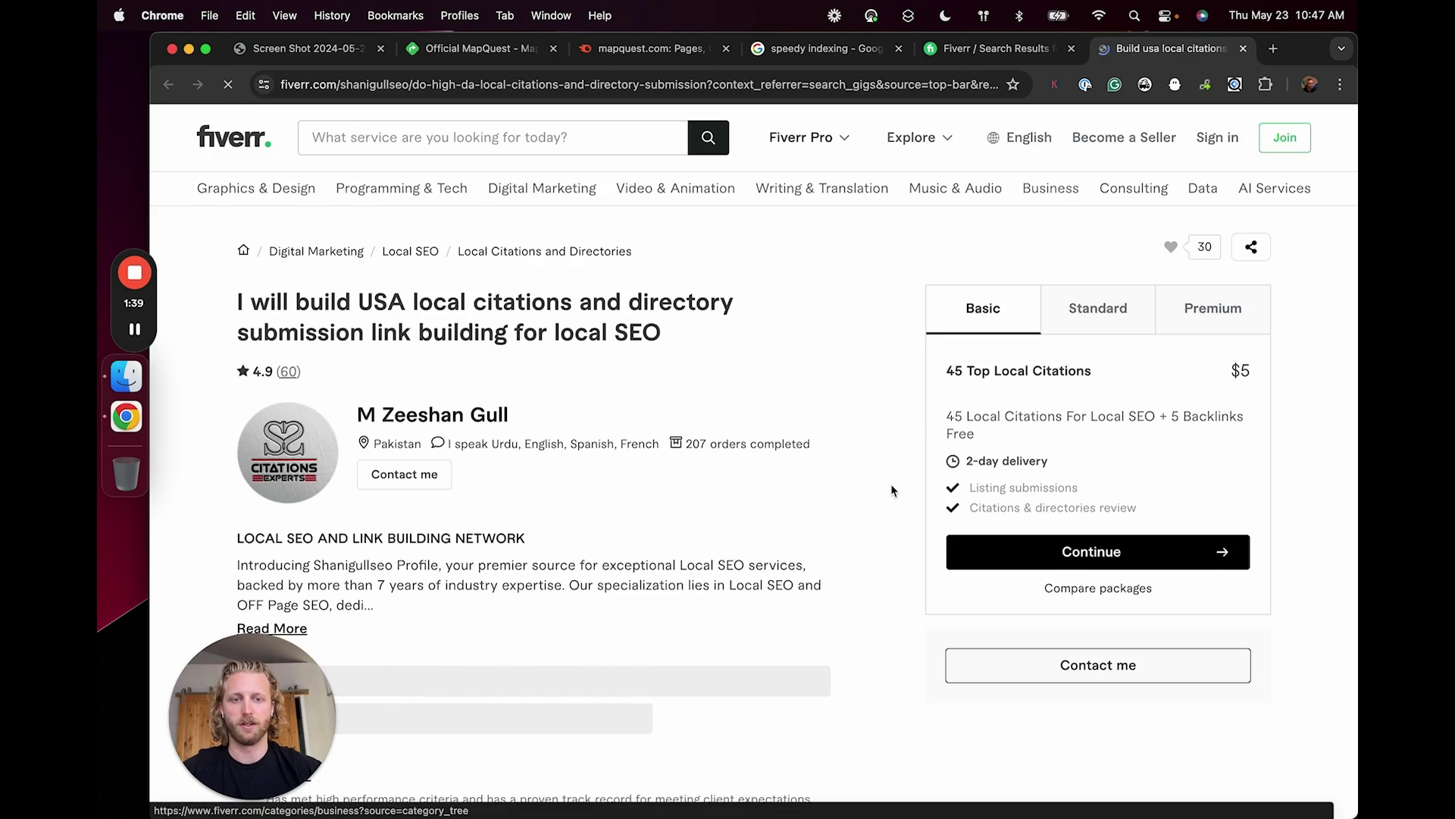
scroll(891, 490, down, 1)
click(1182, 297)
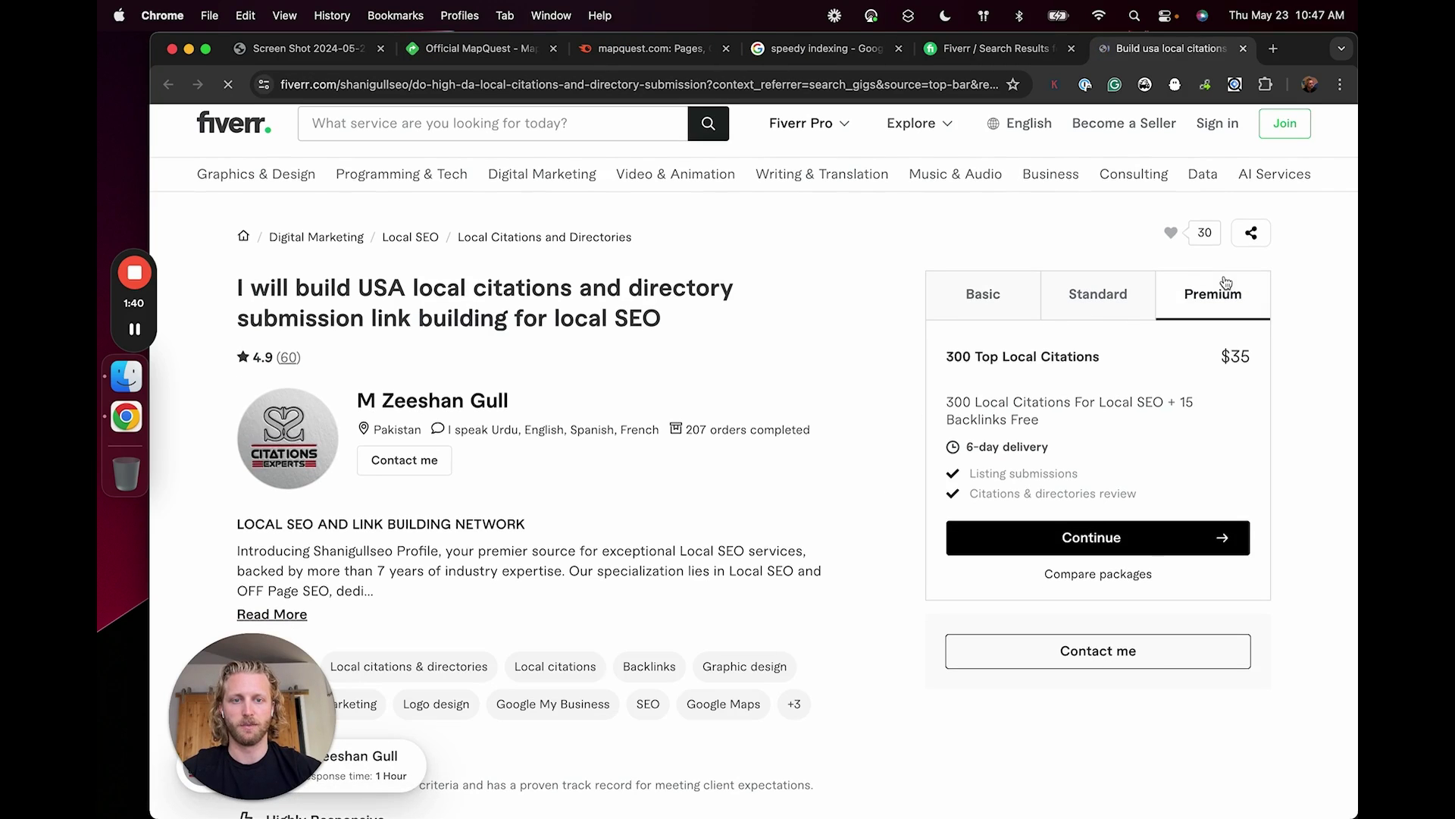
triple_click(1025, 419)
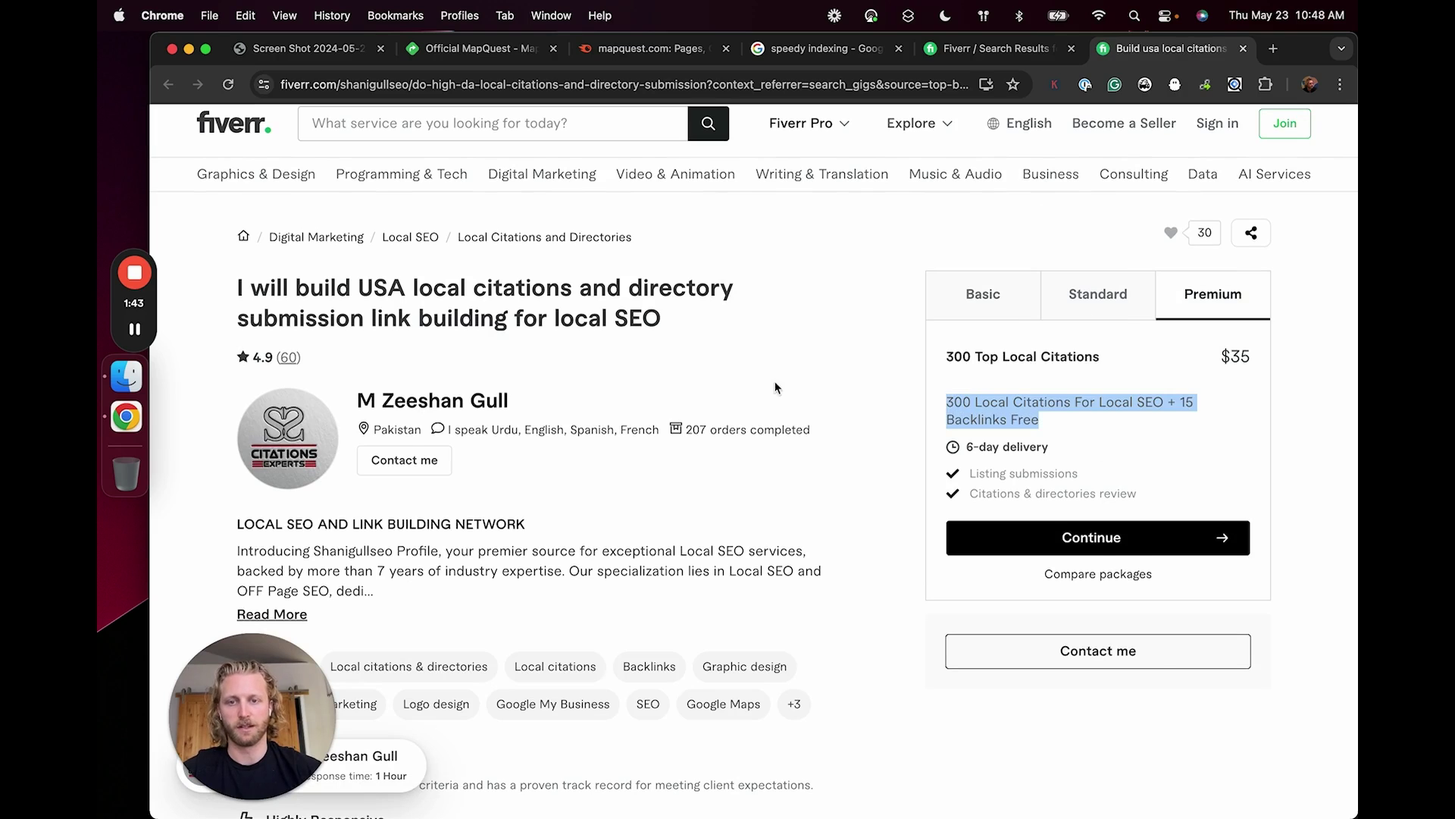
click(817, 369)
scroll(766, 390, up, 1)
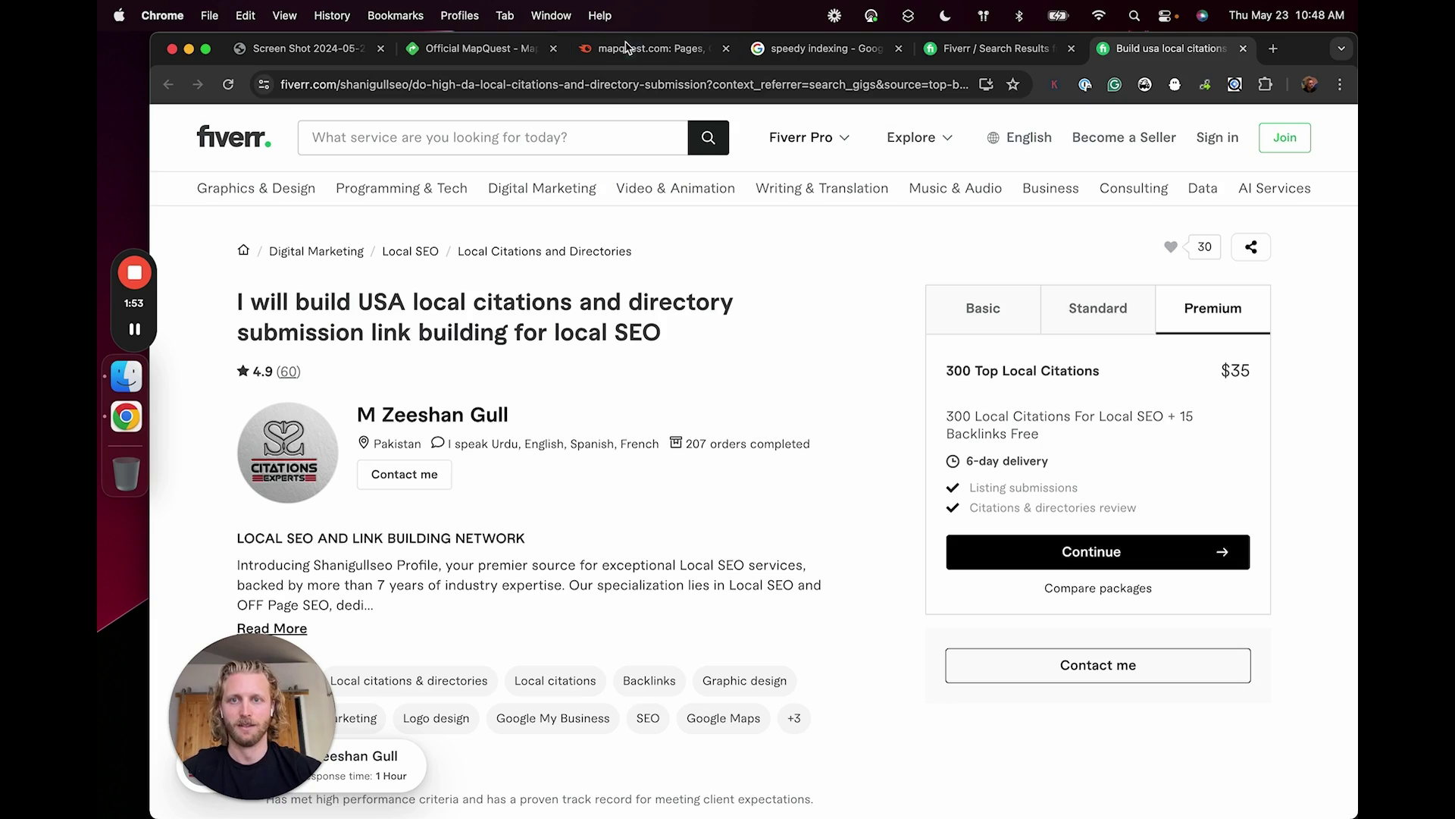
Return to the 'Screen Shot' tab showing the top linking sites.
click(296, 47)
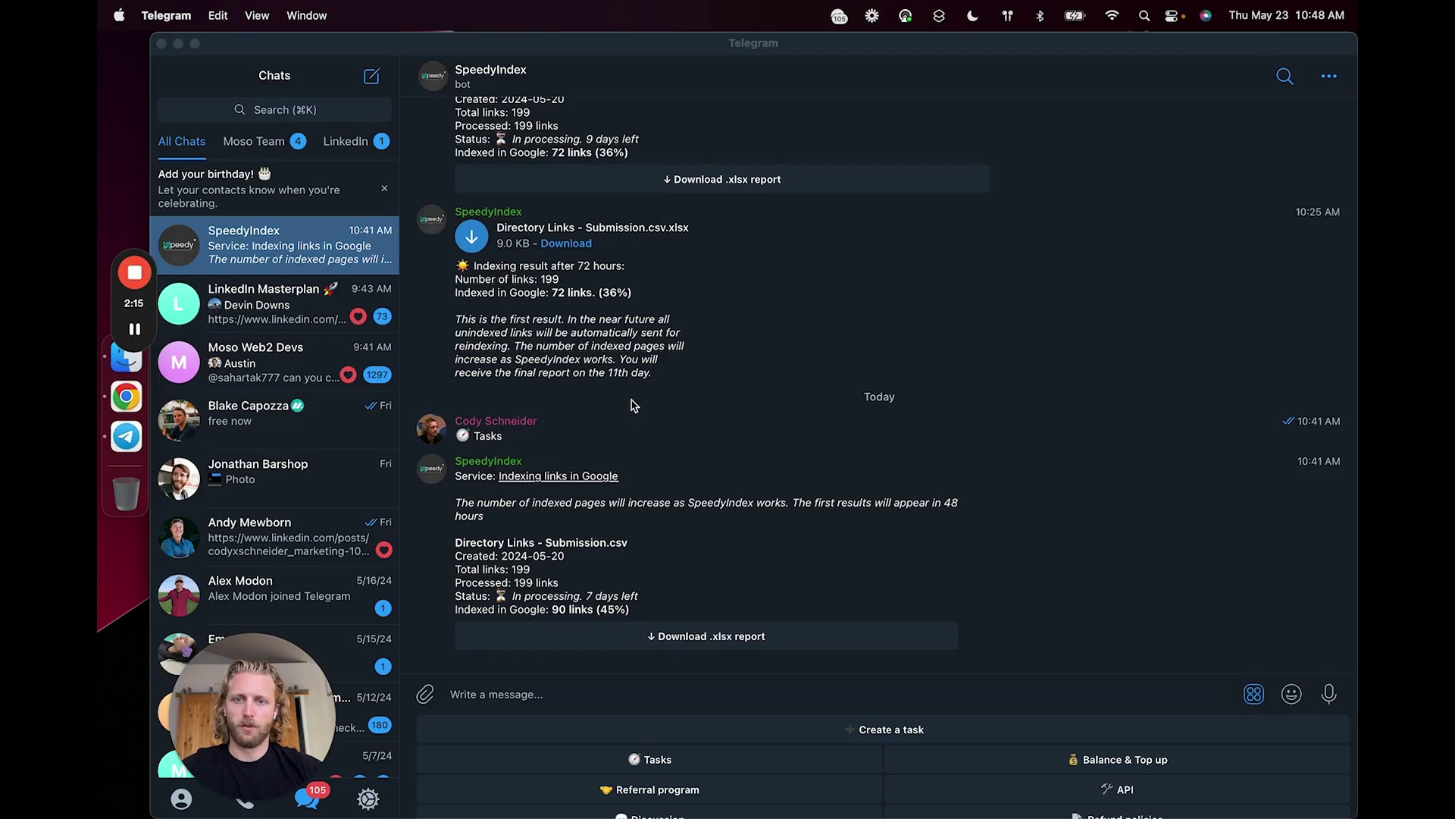
Scroll the SpeedyIndex chat and highlight the newest report's 90 of 199 (45%) indexed figure.
scroll(608, 331, down, 1)
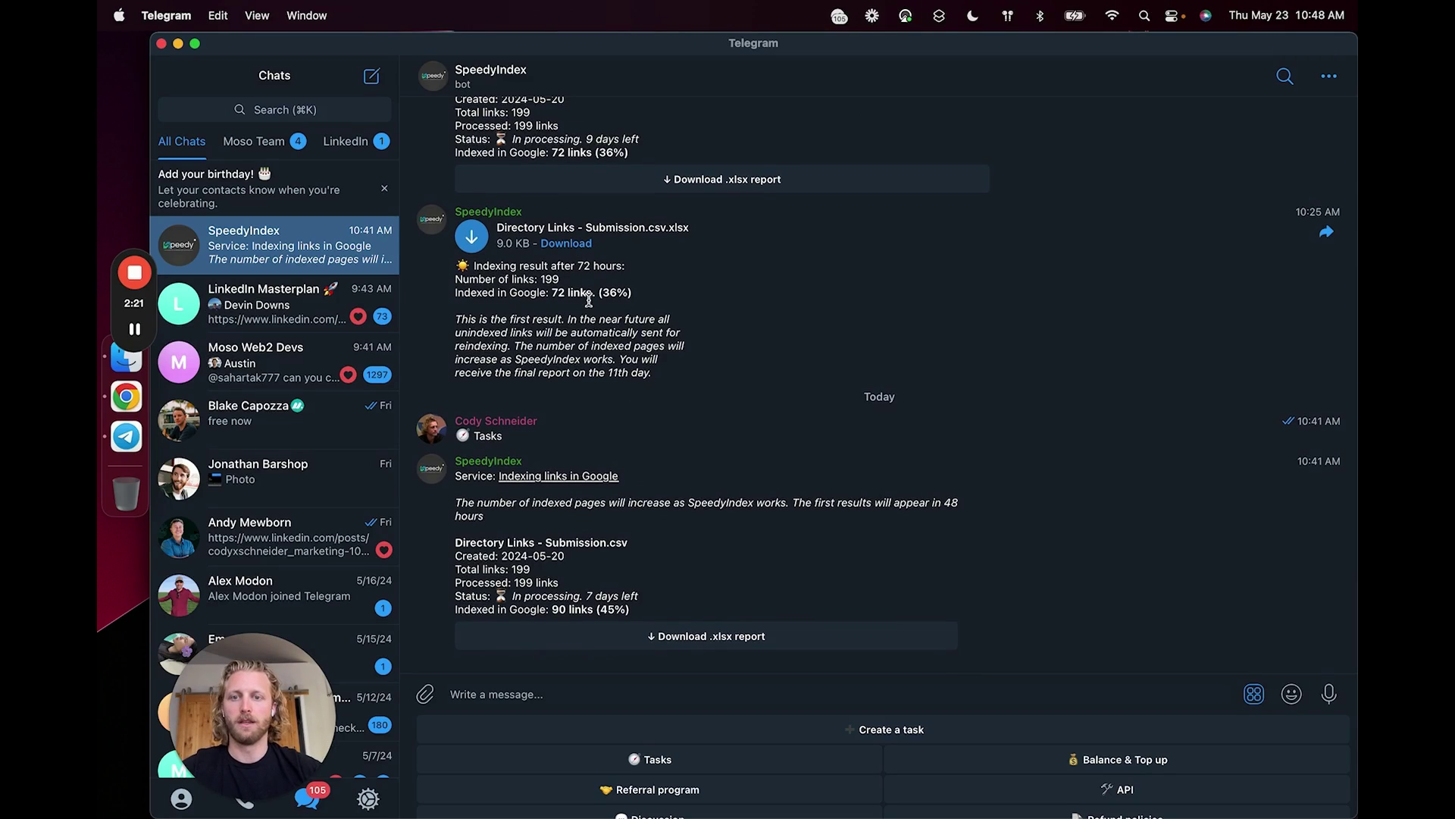
scroll(533, 79, down, 1)
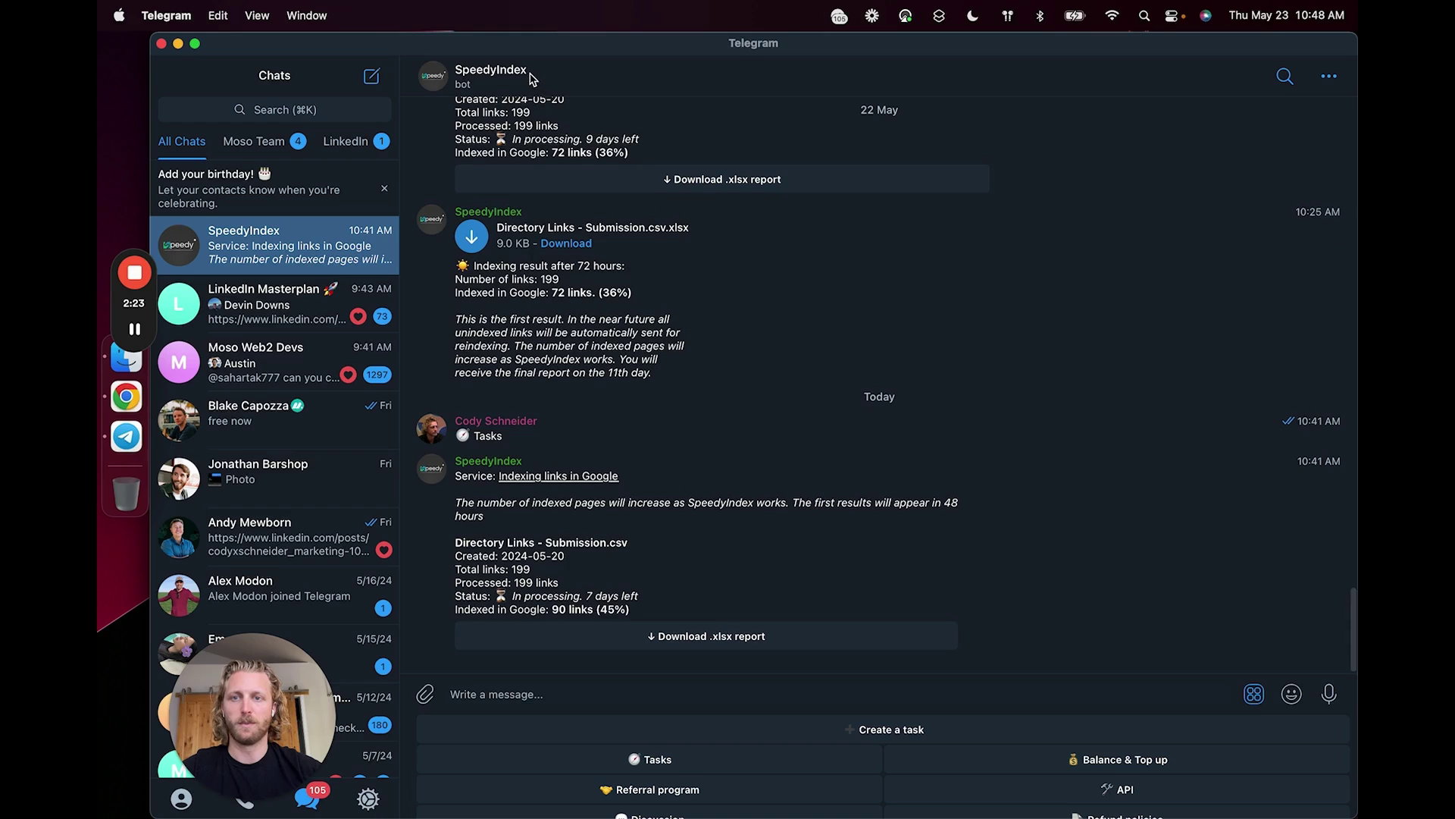
scroll(690, 663, down, 1)
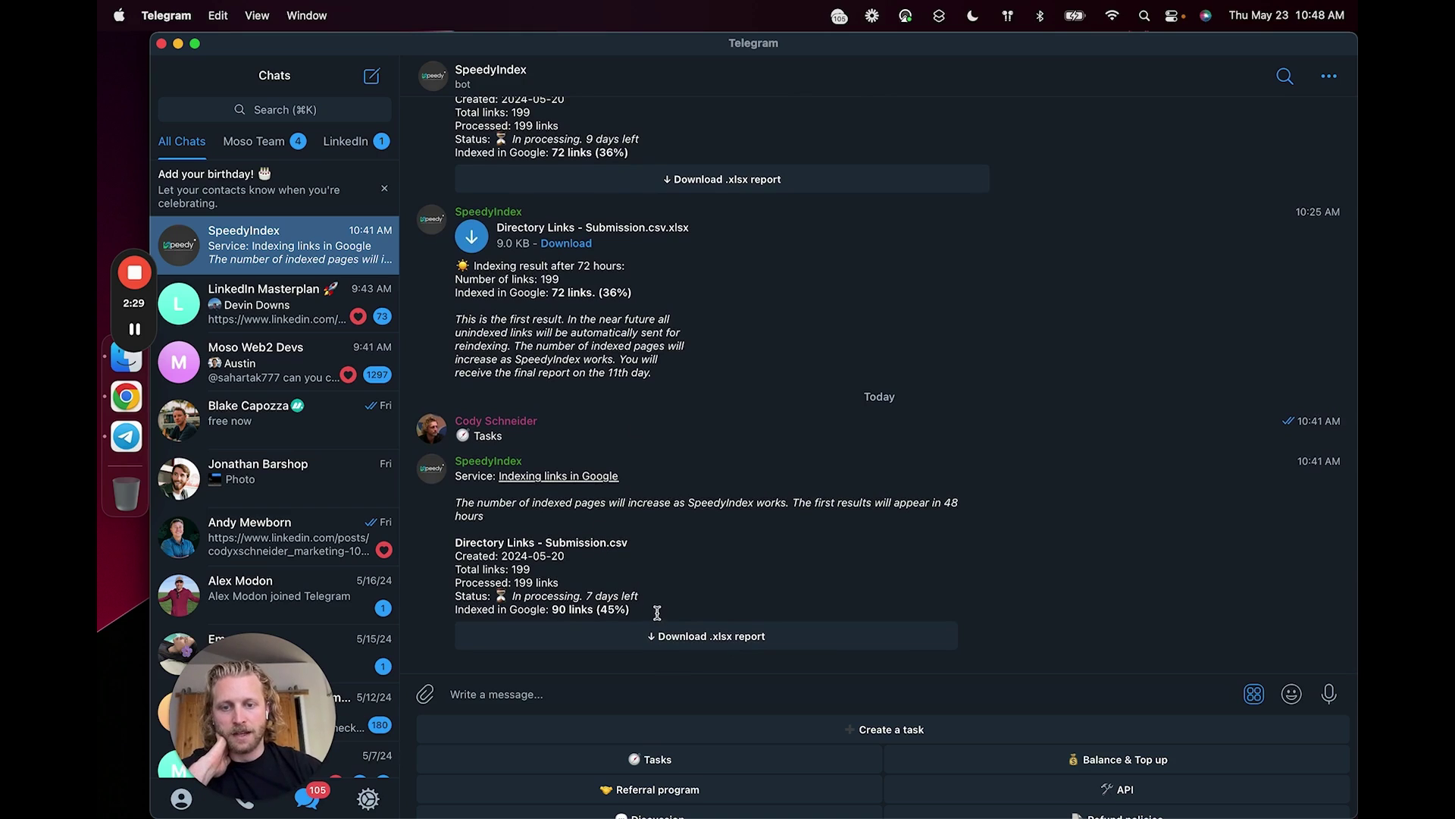
drag(657, 612, 622, 579)
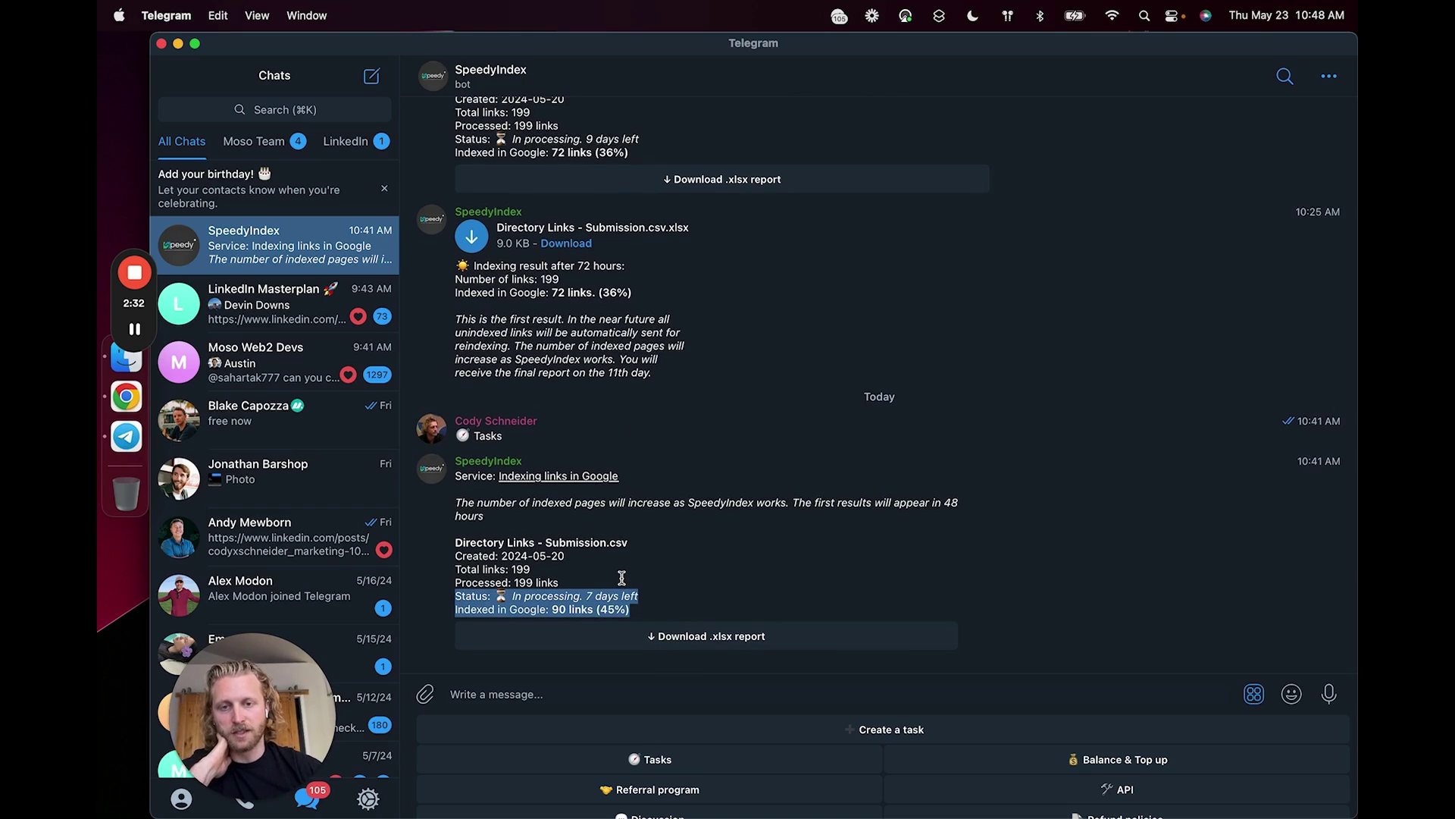
click(638, 602)
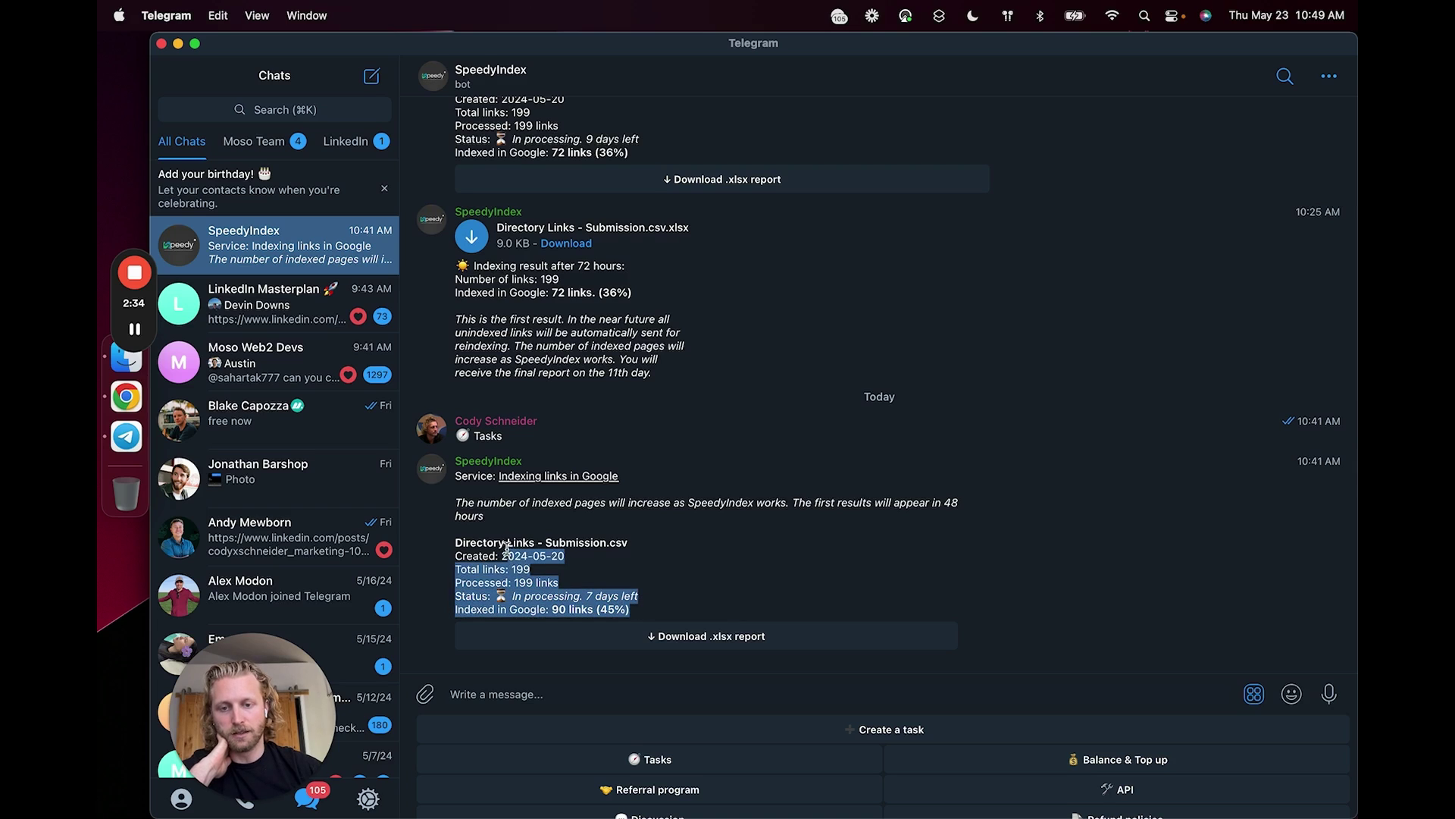
drag(644, 608, 504, 541)
click(621, 579)
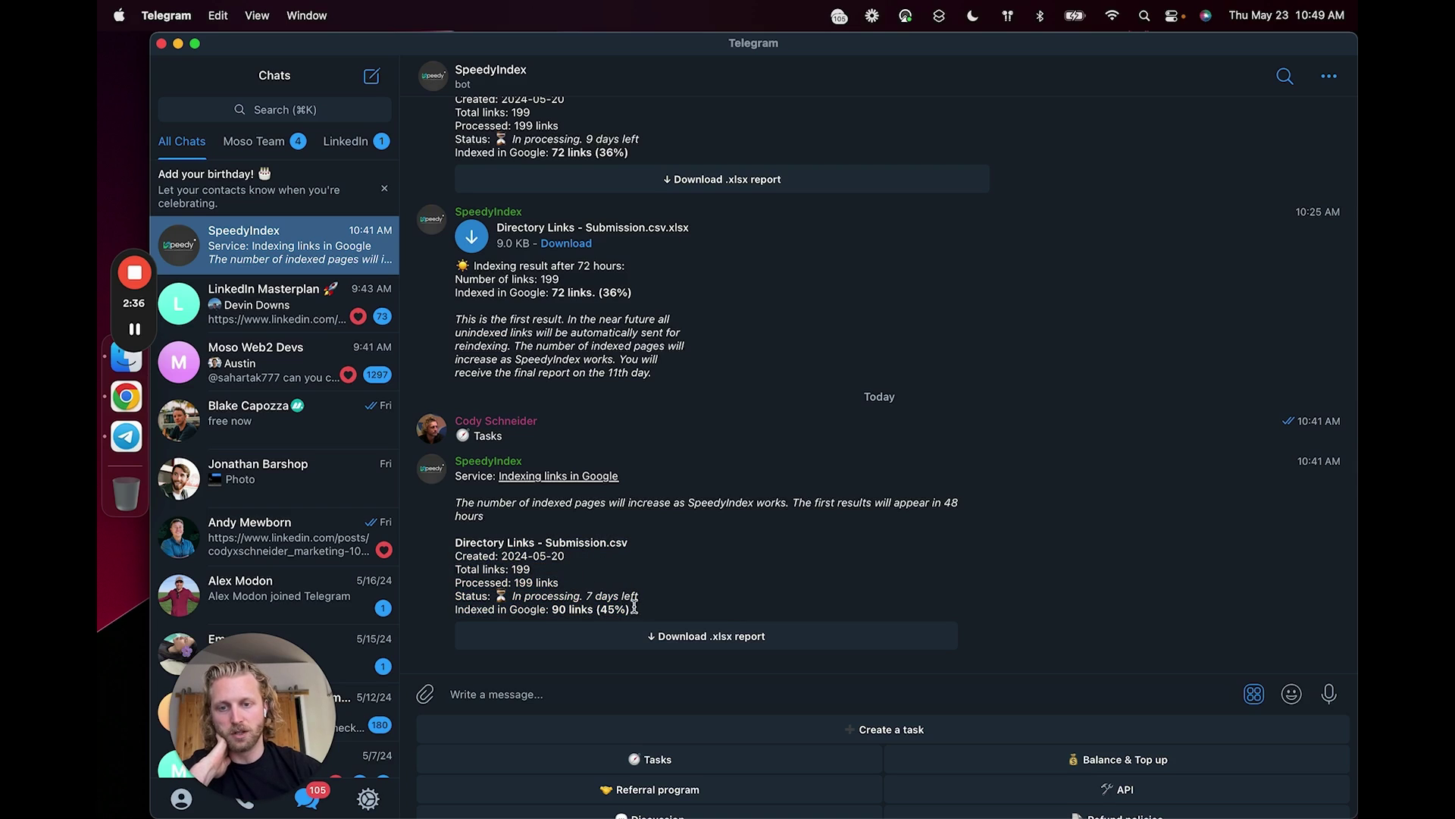
drag(656, 594, 542, 604)
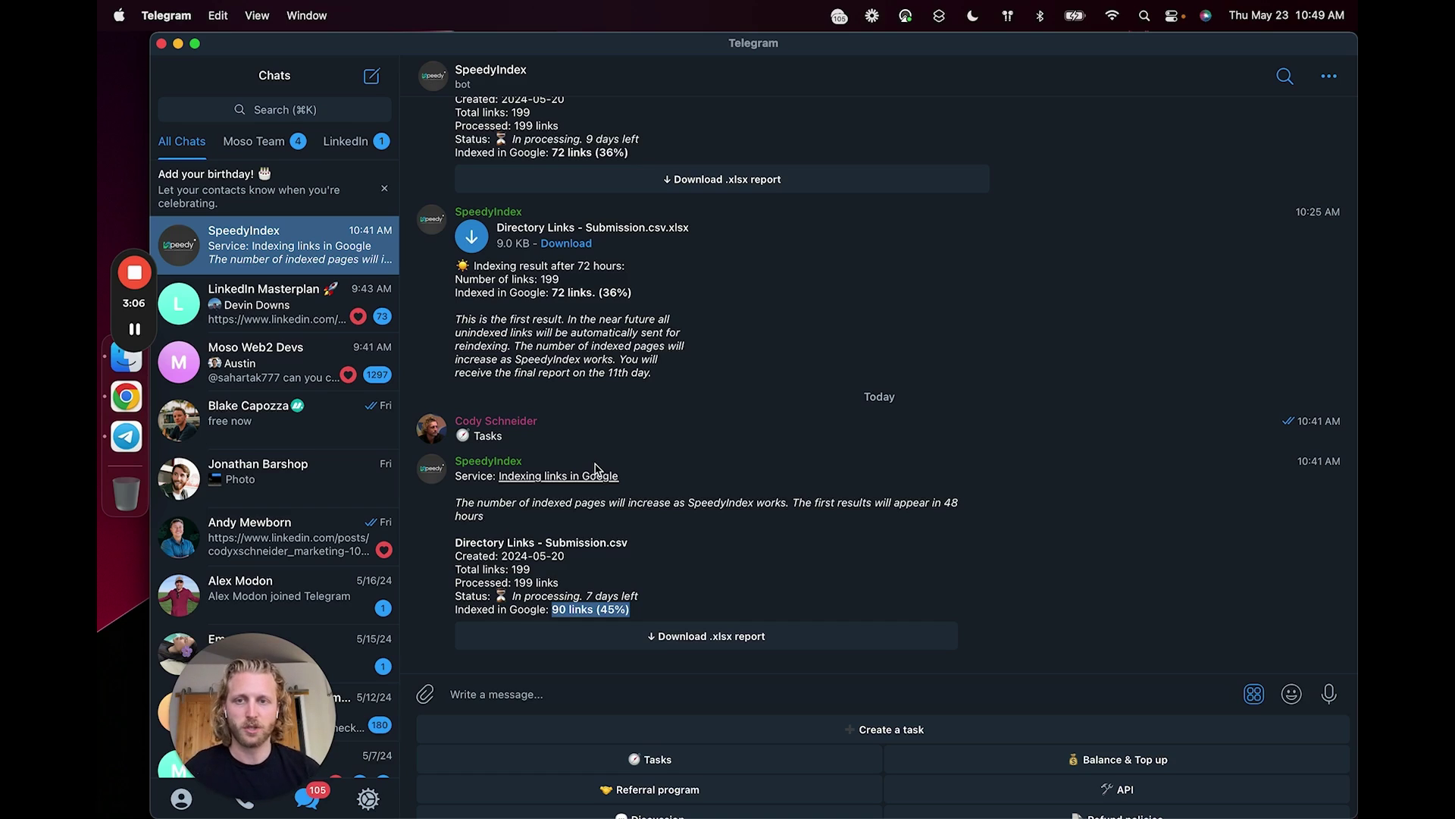
Load perplexity.ai in a new Chrome tab and begin typing the blog-post prompt.
click(126, 397)
click(1274, 49)
text(perplexity.ai)
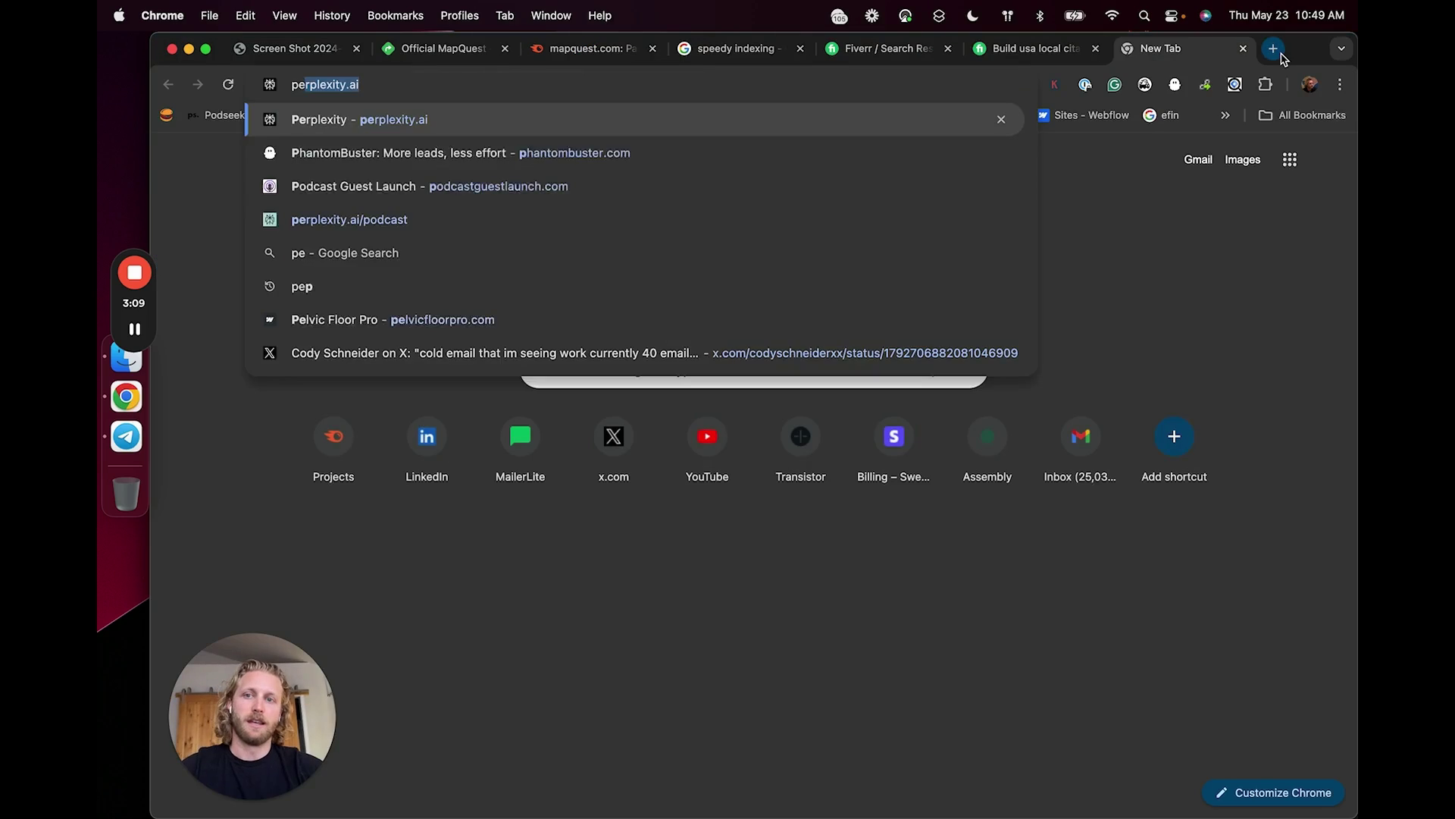
key(Return)
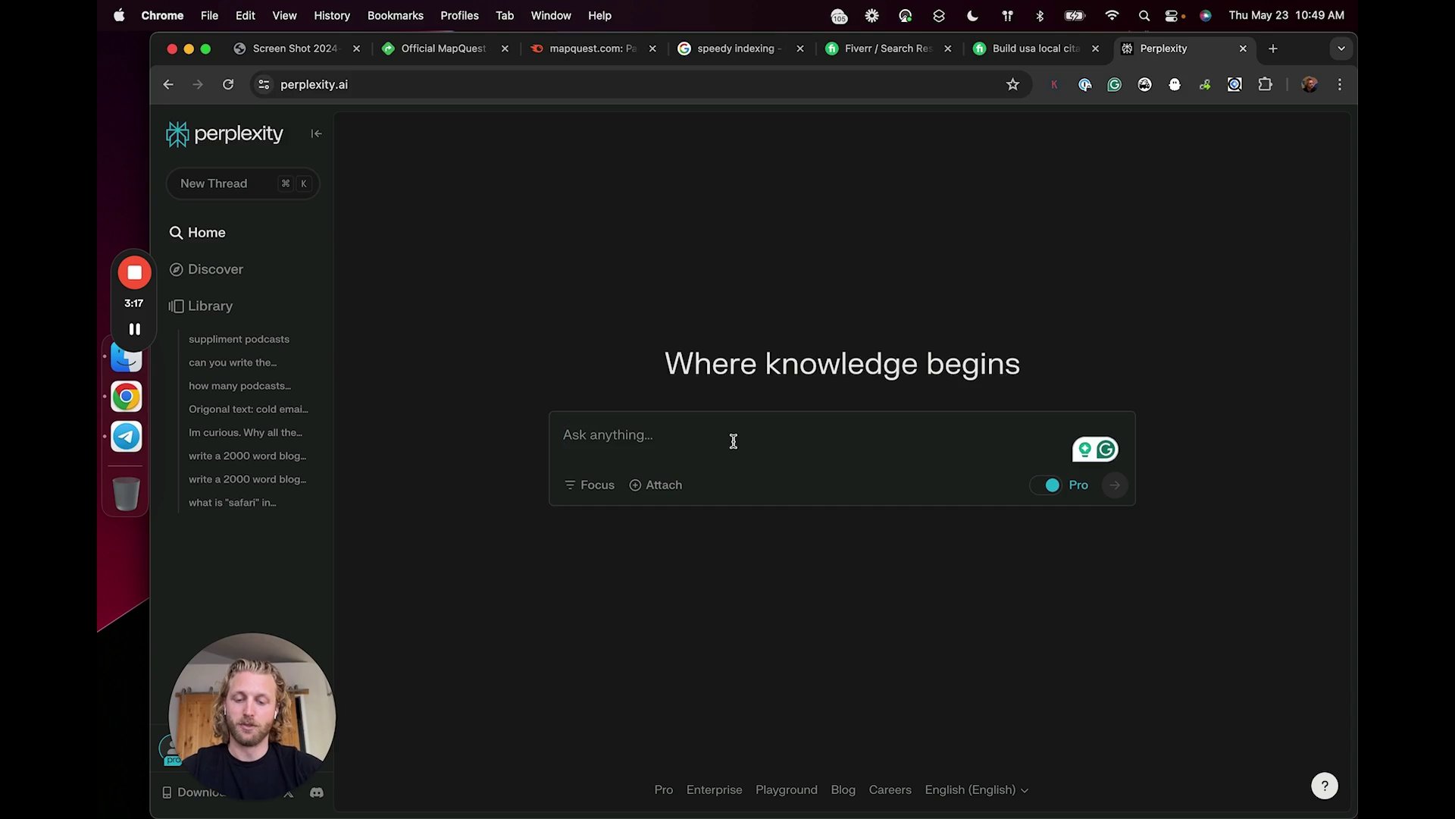
text(write)
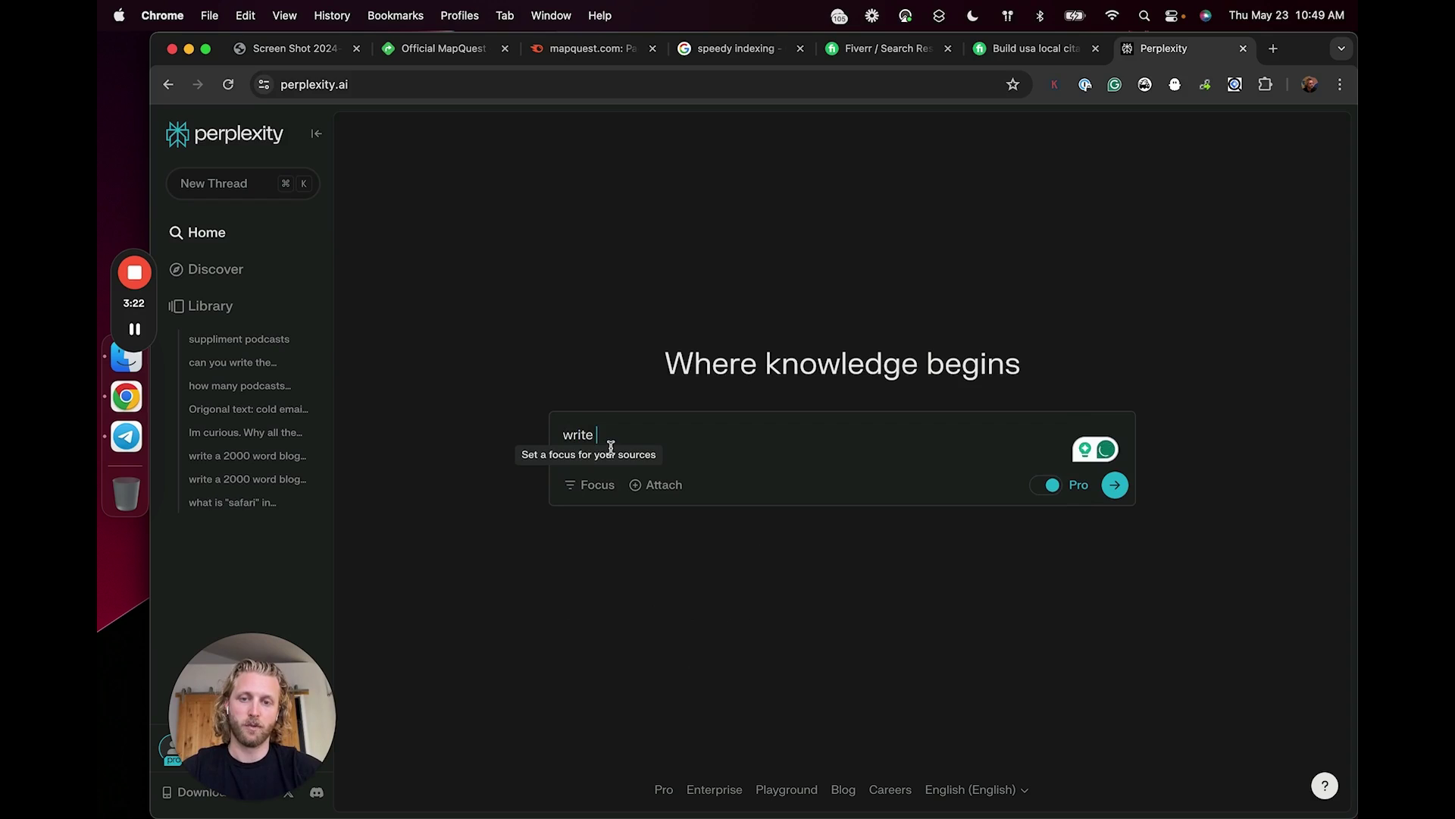
text( 2000 word blog post about)
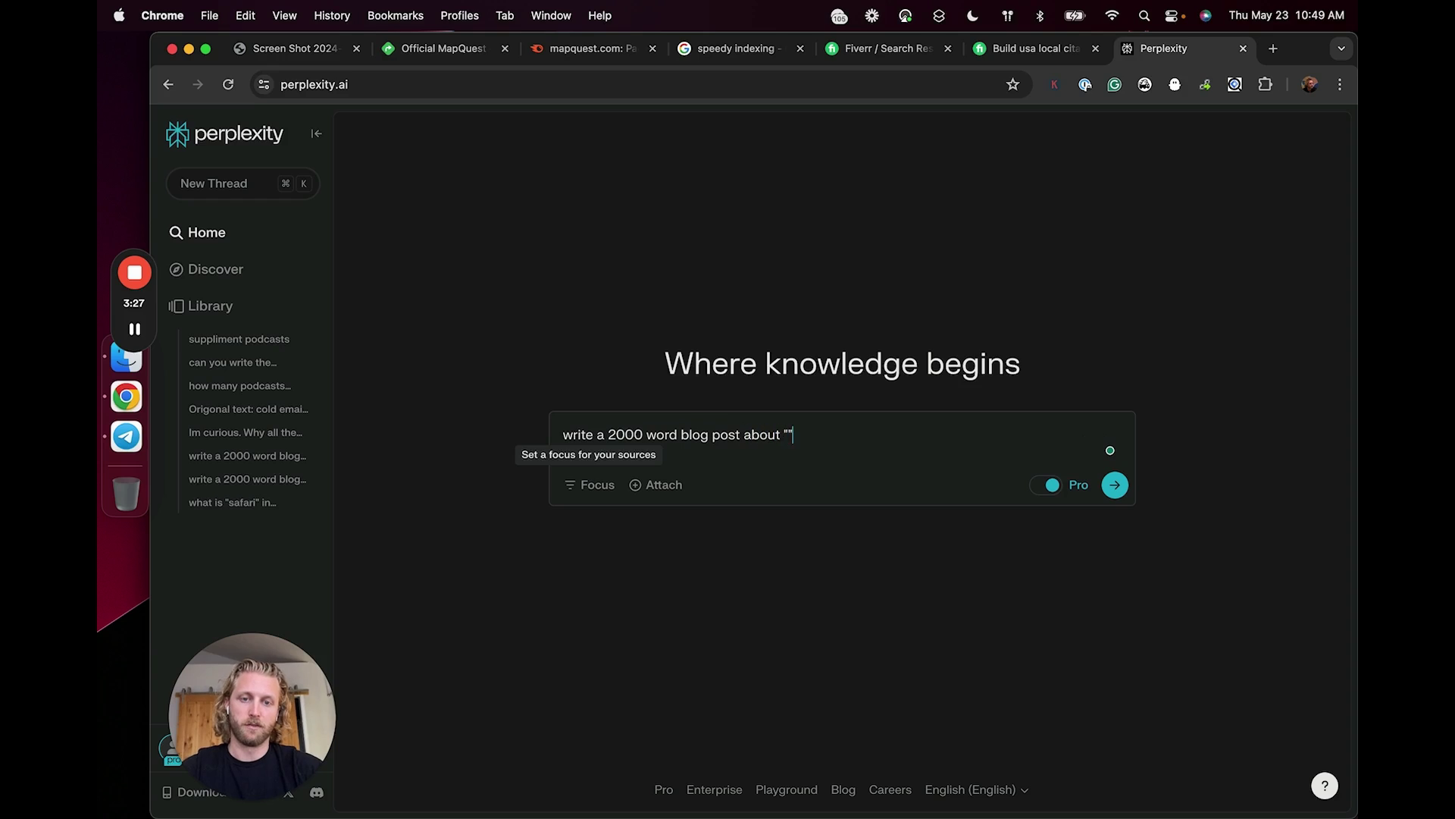
text(oogle ads for apartments)
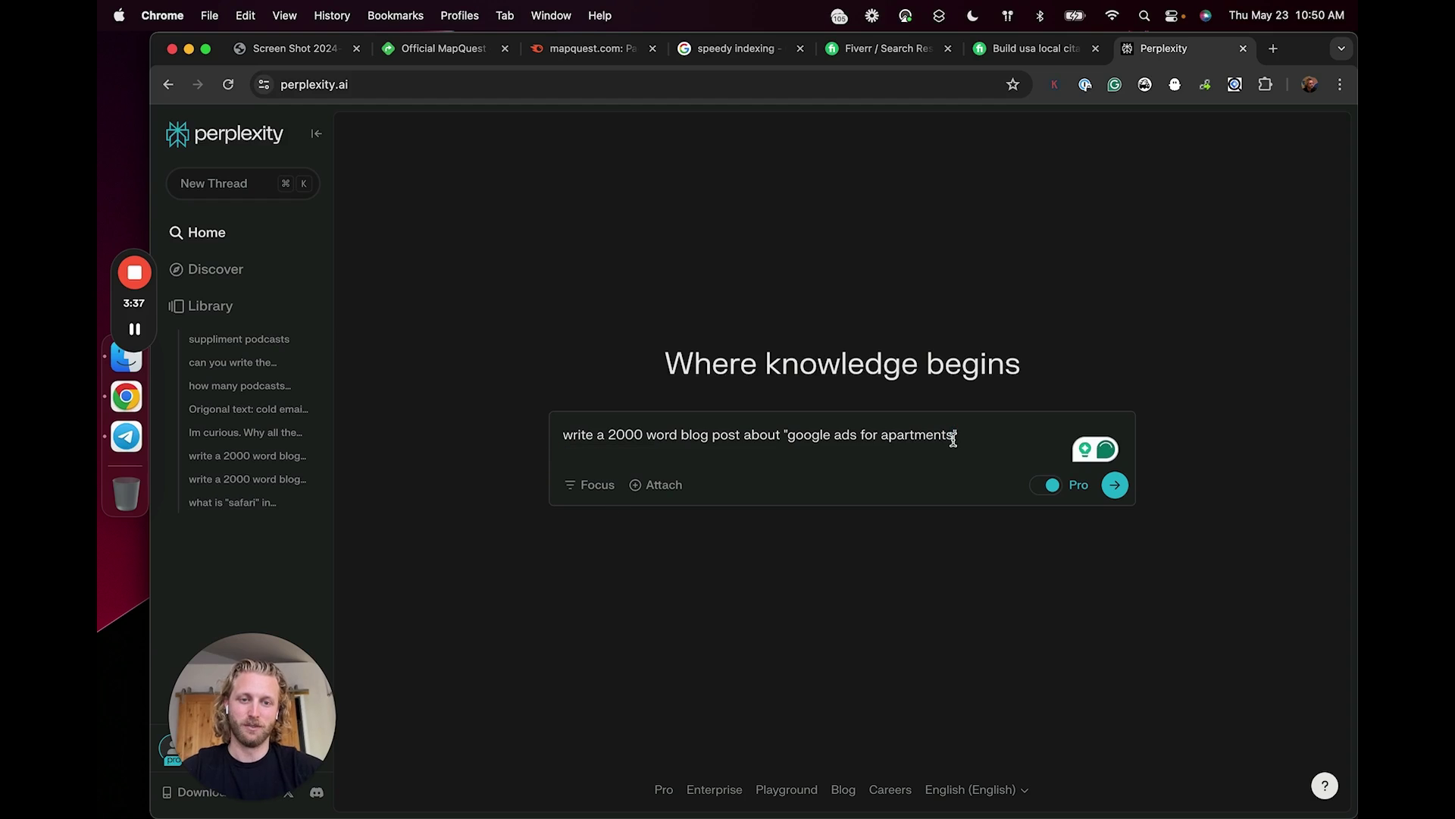
drag(954, 434, 790, 446)
key(super+shift+l)
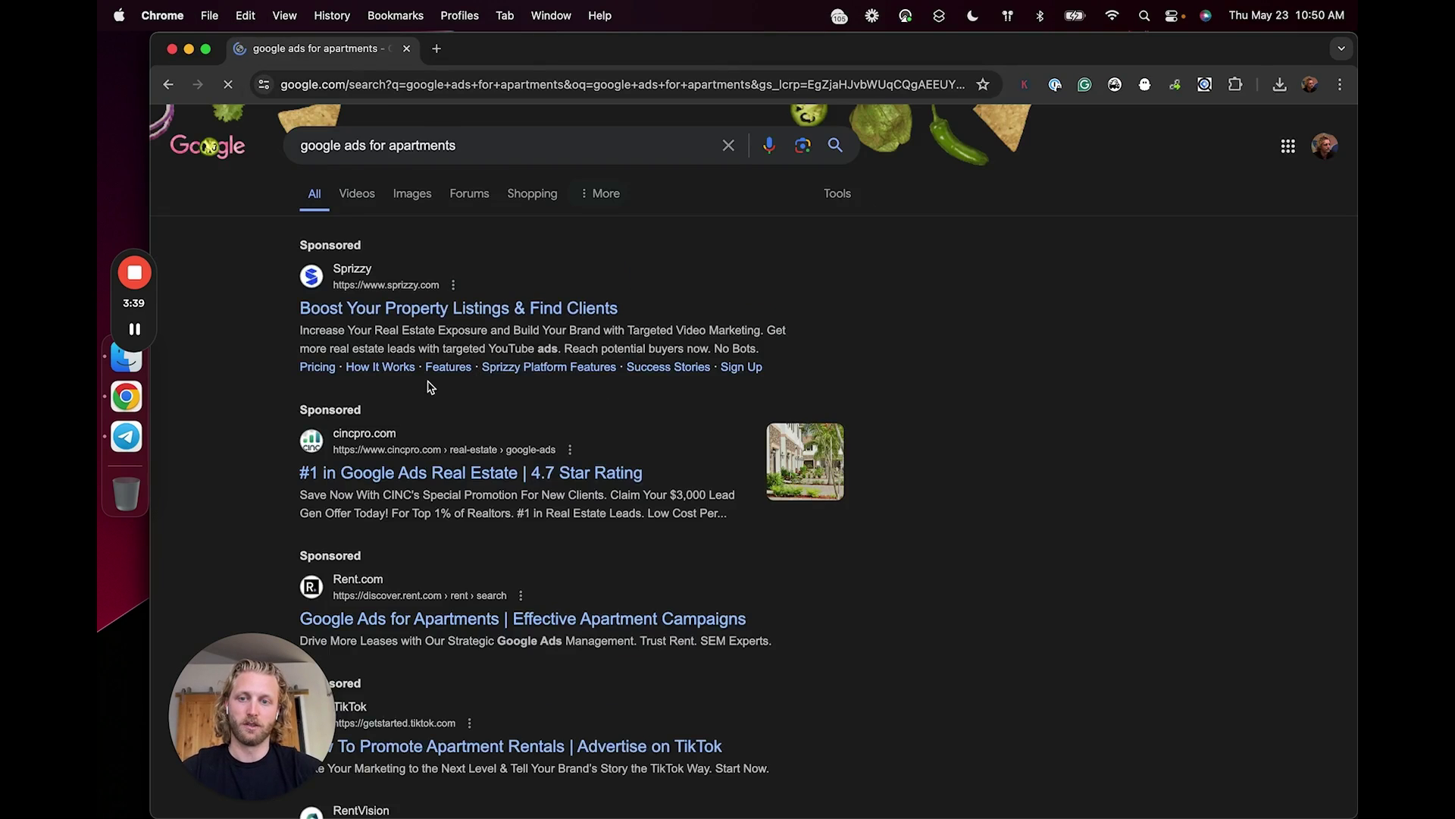
scroll(426, 384, down, 10)
scroll(426, 383, down, 5)
key(super+f)
scroll(429, 388, down, 3)
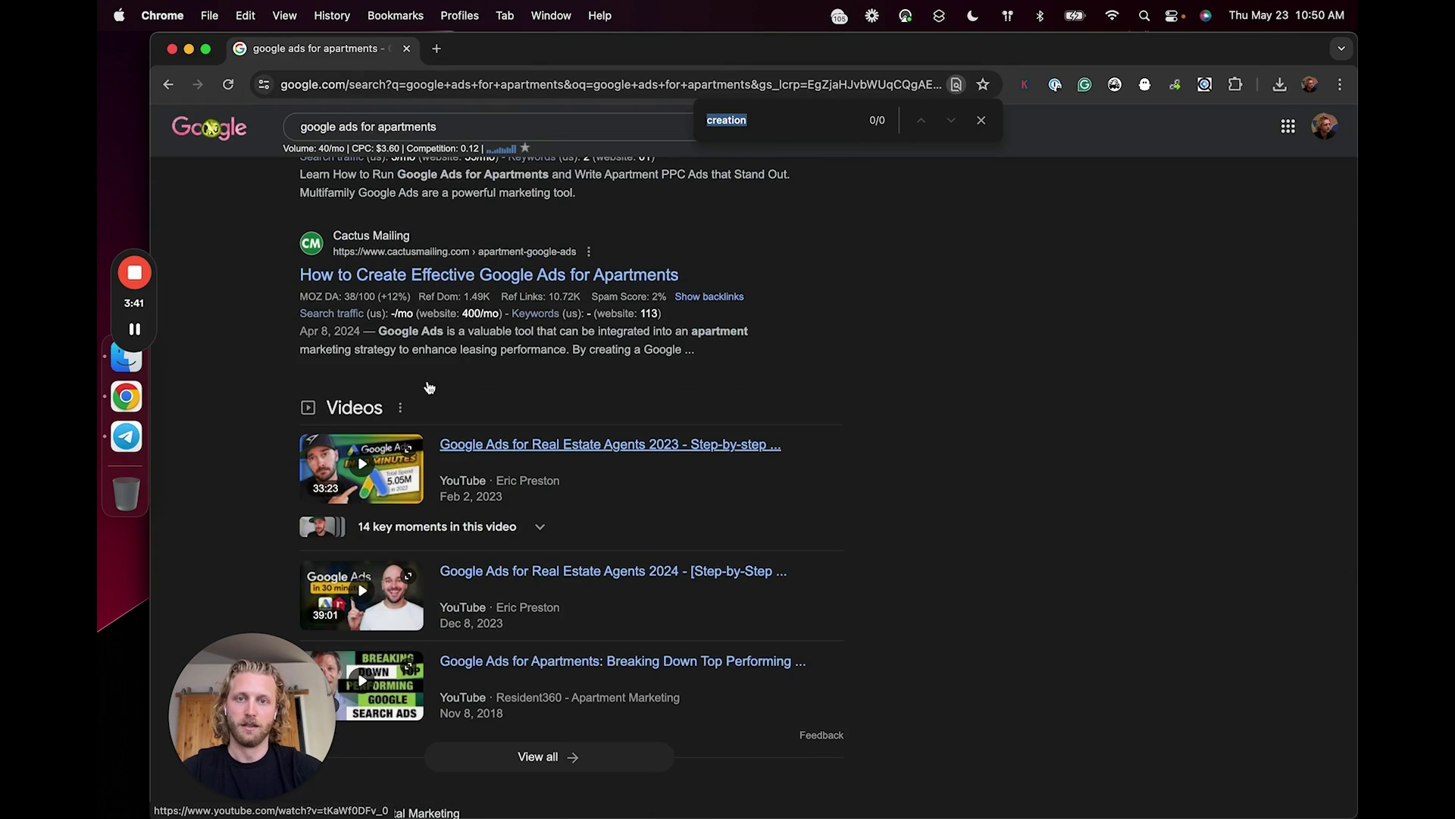
scroll(429, 388, down, 5)
text(cody)
scroll(429, 387, down, 5)
click(569, 673)
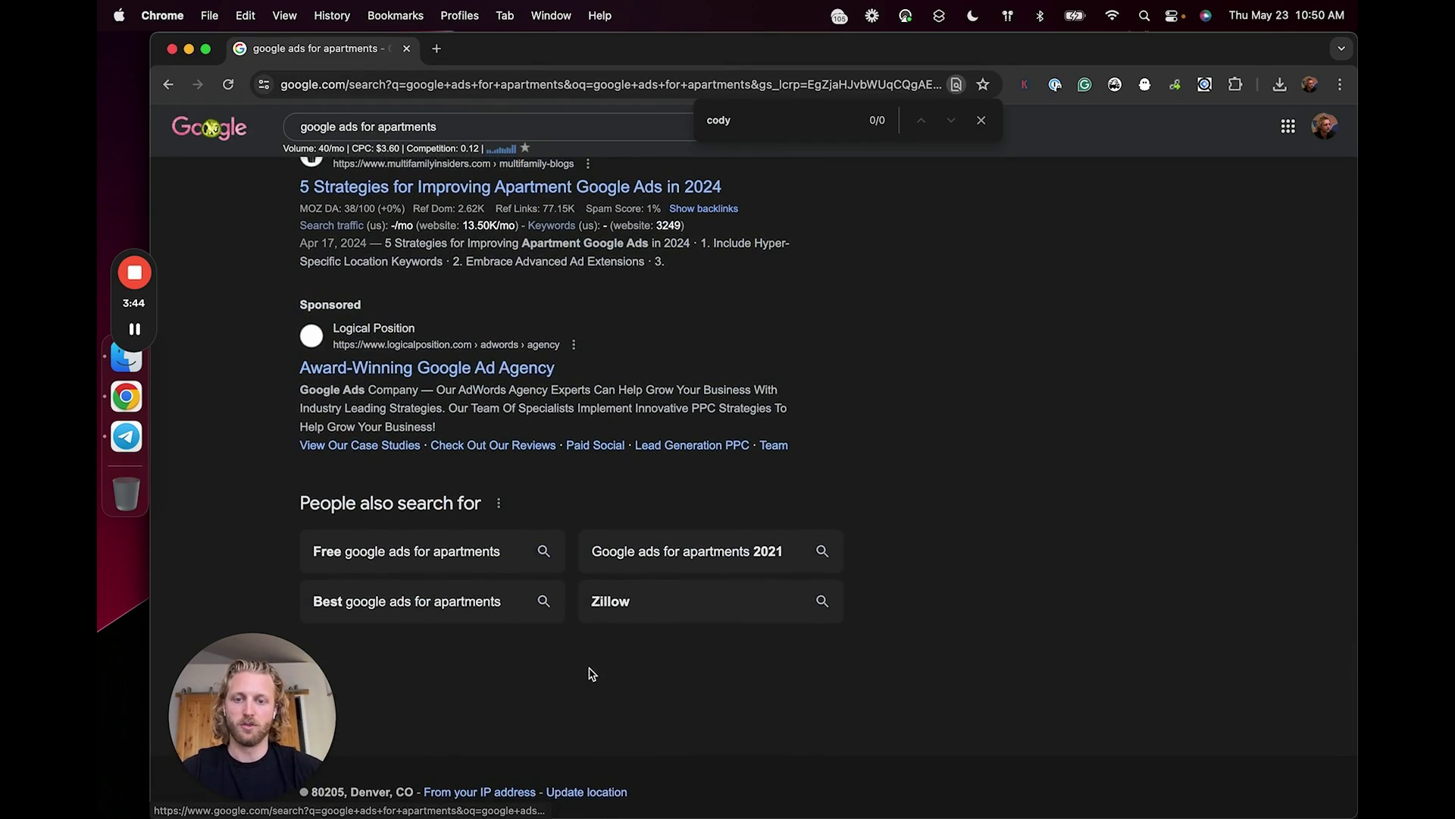
click(749, 134)
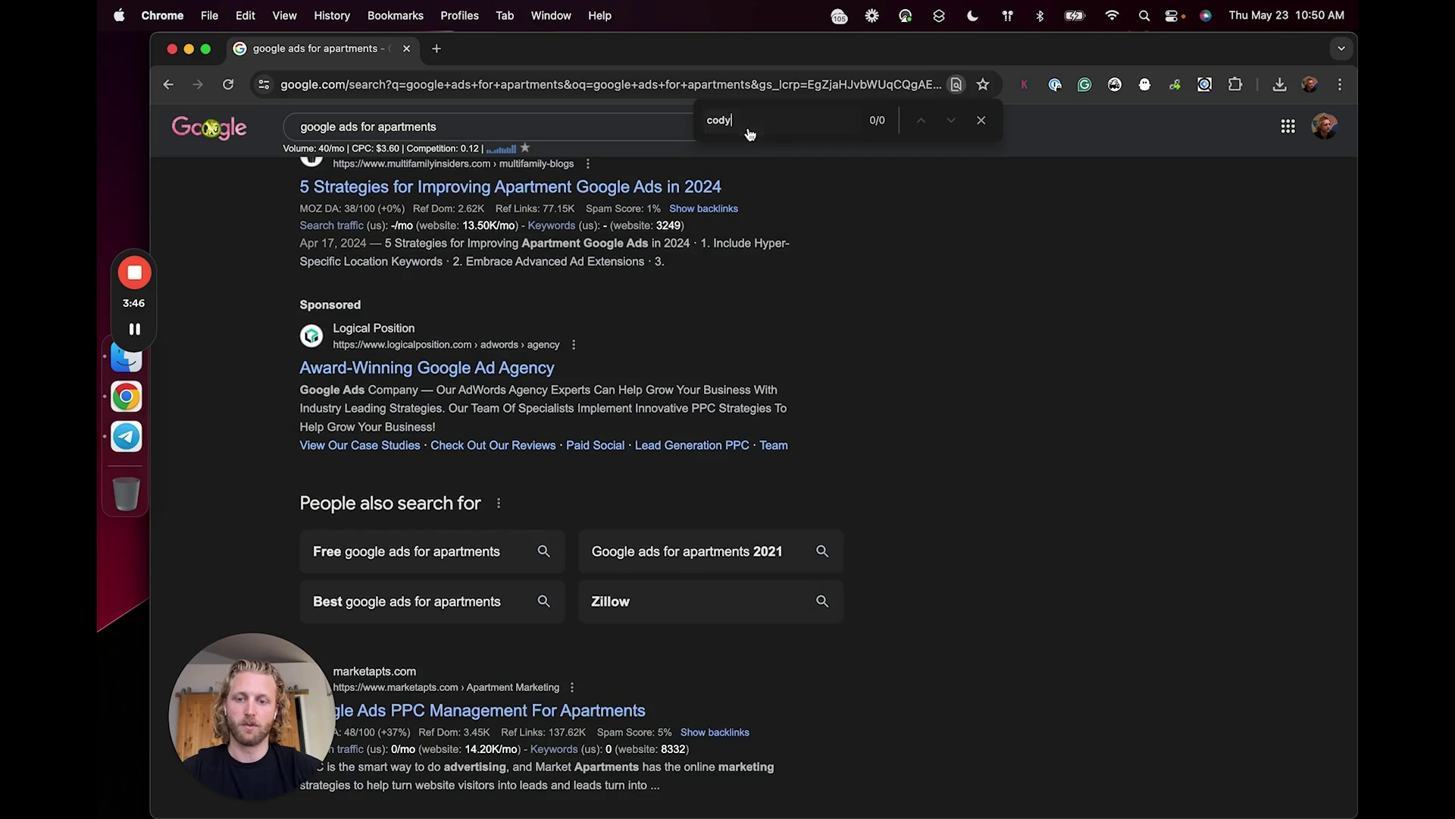
text(schneider)
scroll(651, 247, down, 10)
scroll(651, 246, down, 3)
scroll(651, 246, up, 6)
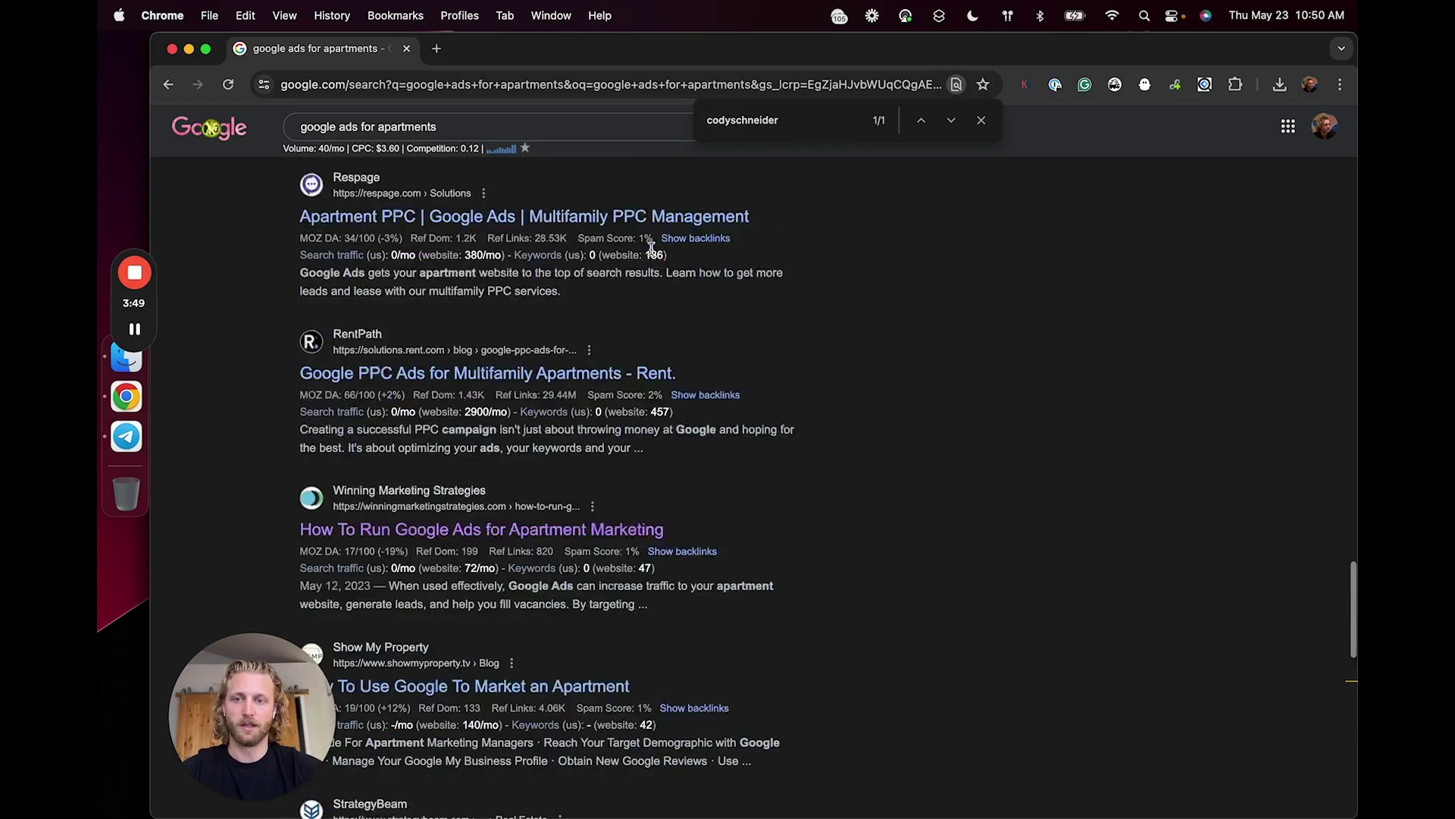
scroll(651, 249, up, 6)
scroll(651, 249, up, 5)
scroll(651, 246, up, 5)
scroll(651, 246, up, 5)
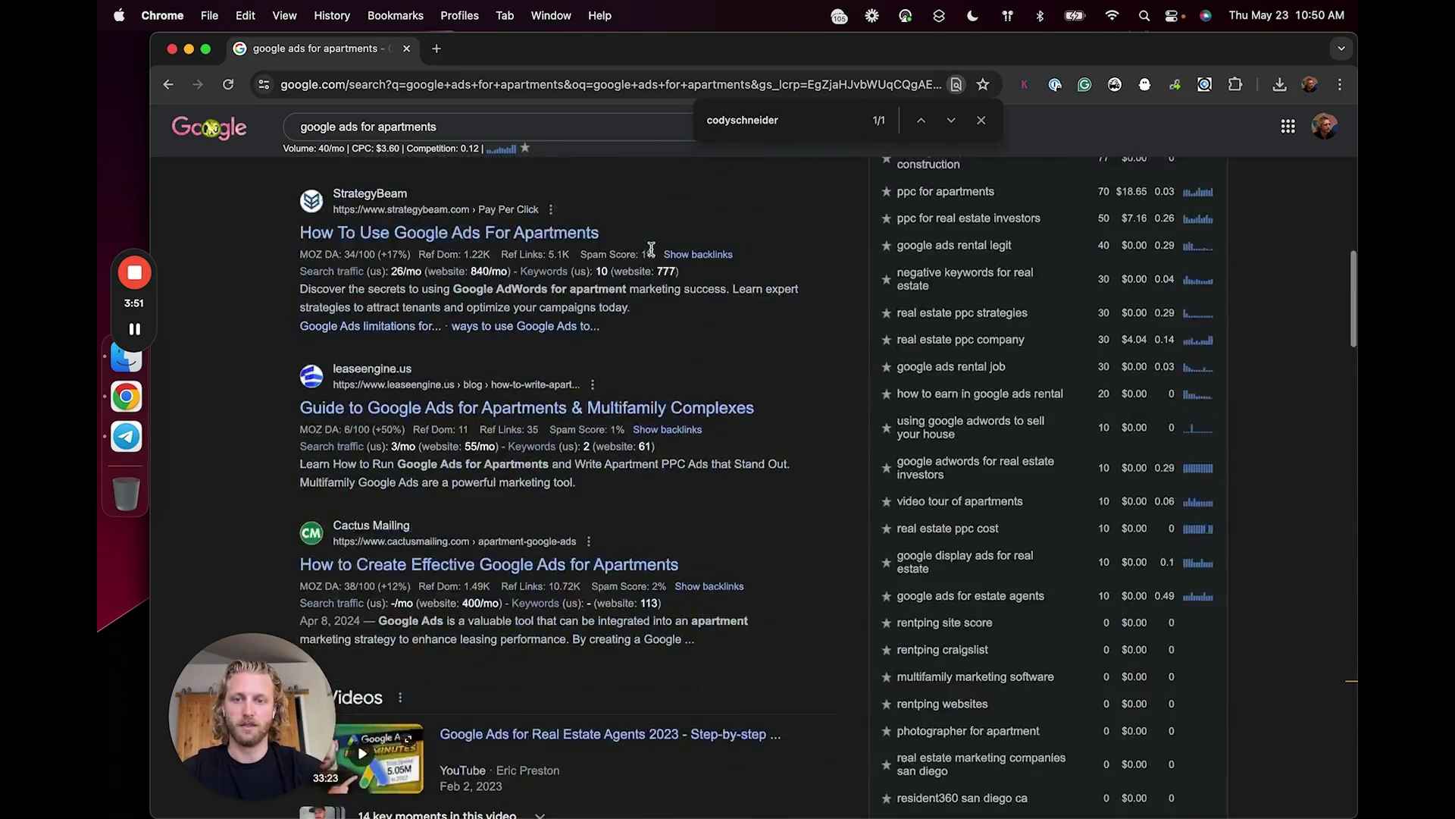
scroll(660, 249, up, 5)
scroll(667, 247, down, 1)
scroll(682, 303, down, 1)
scroll(692, 328, down, 15)
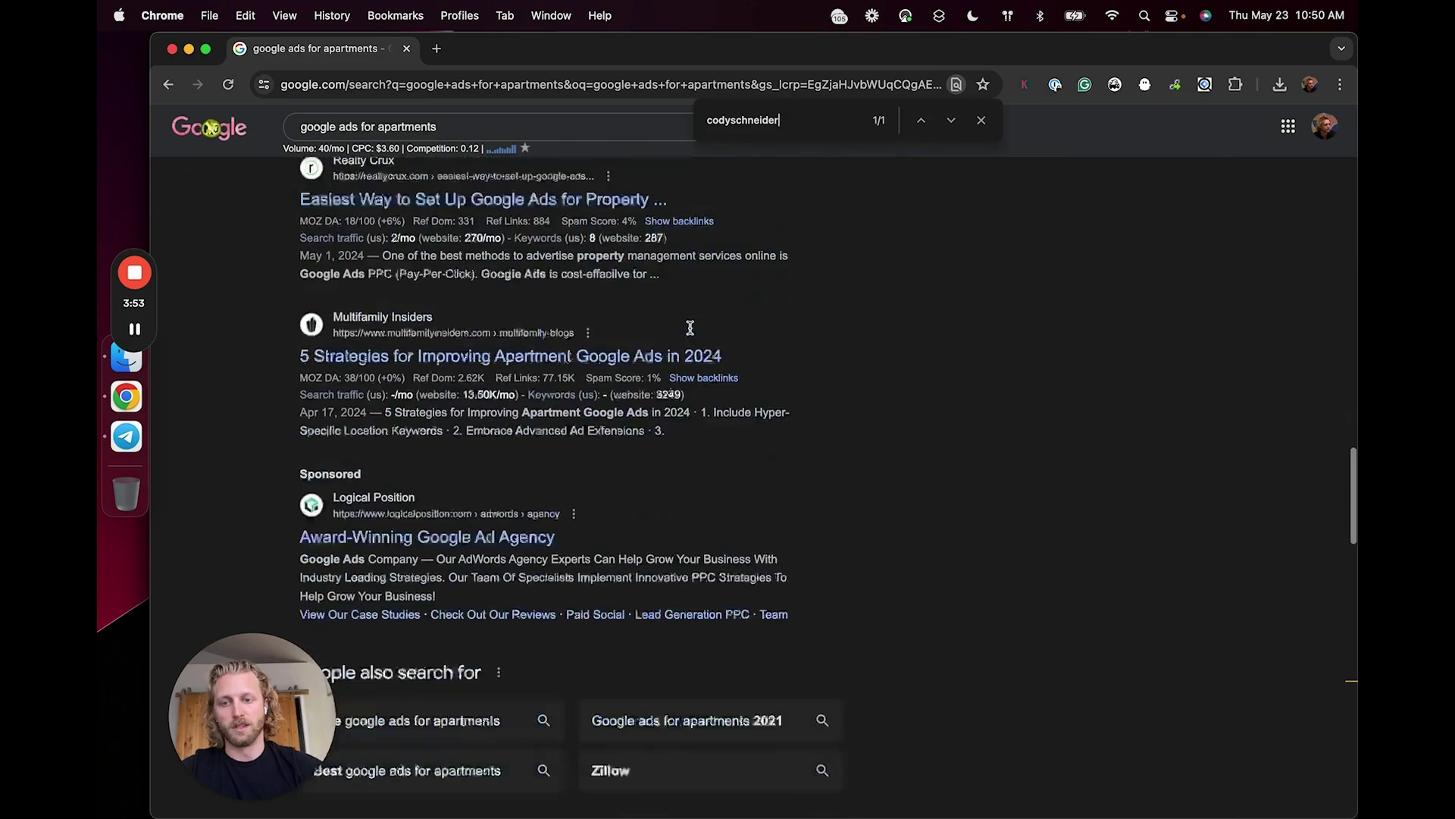
scroll(689, 327, down, 3)
scroll(690, 328, down, 7)
scroll(568, 379, down, 4)
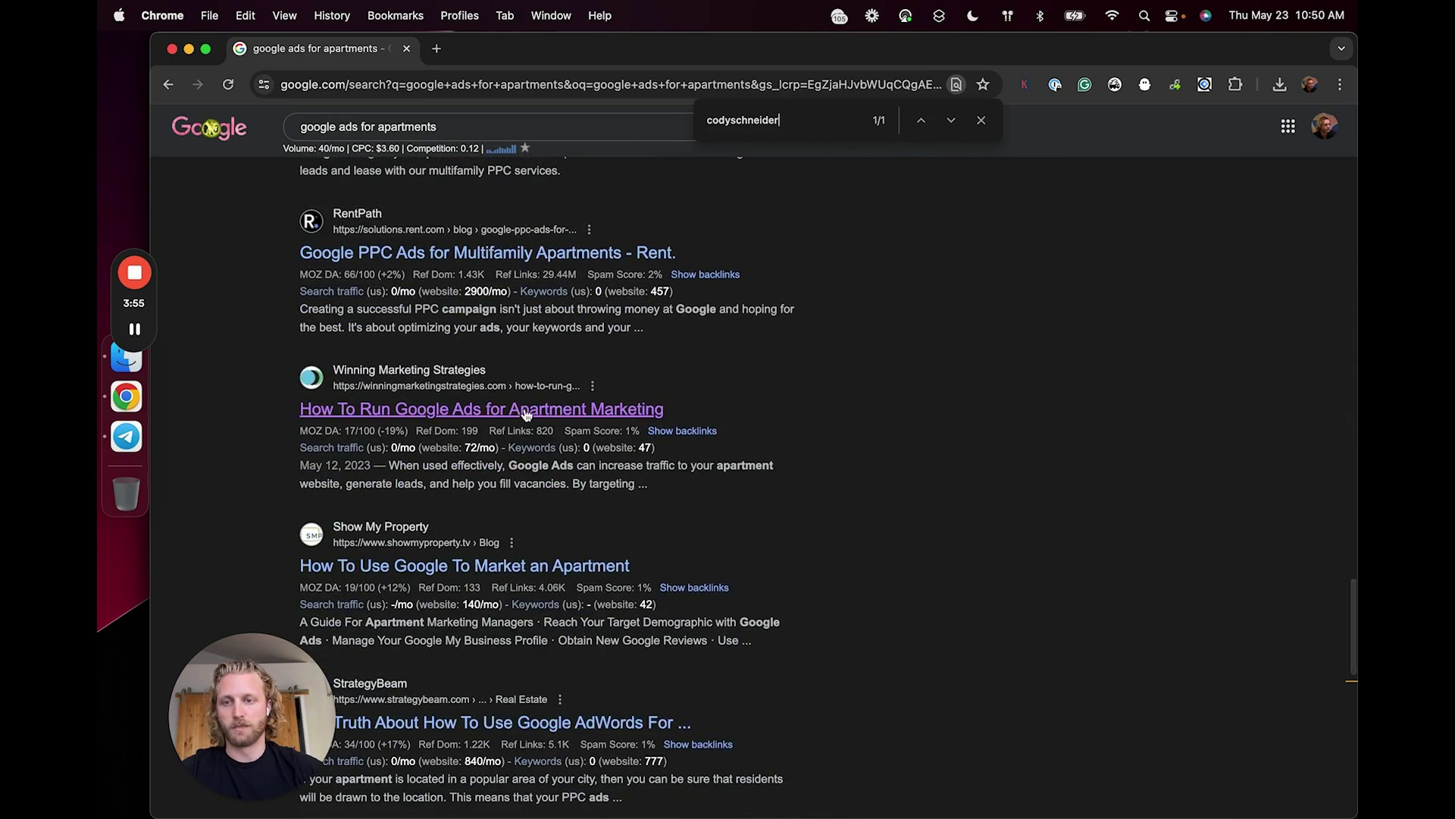
scroll(528, 415, down, 2)
scroll(528, 414, down, 3)
scroll(485, 515, down, 2)
click(474, 523)
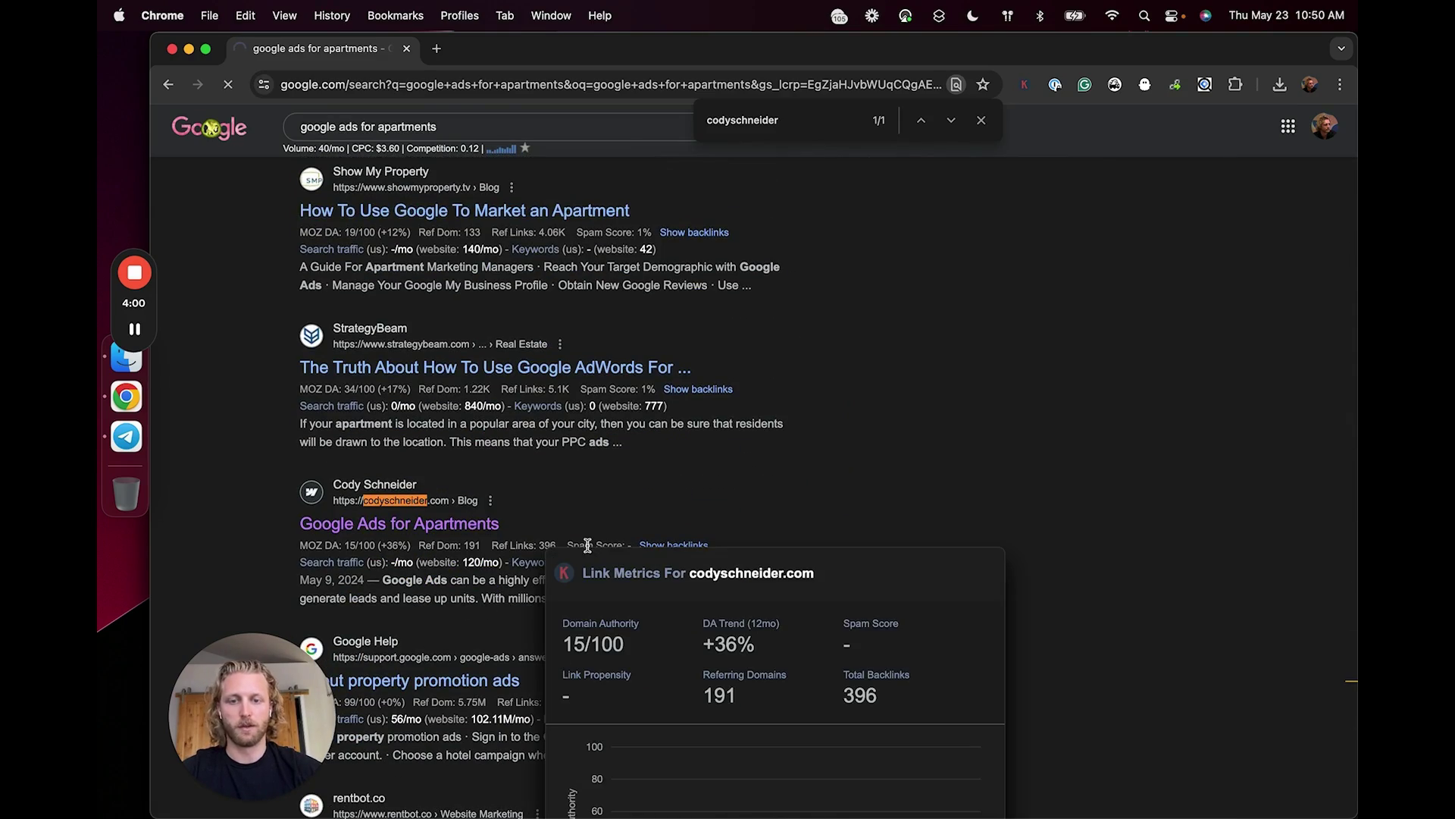
scroll(530, 508, down, 15)
scroll(561, 500, down, 15)
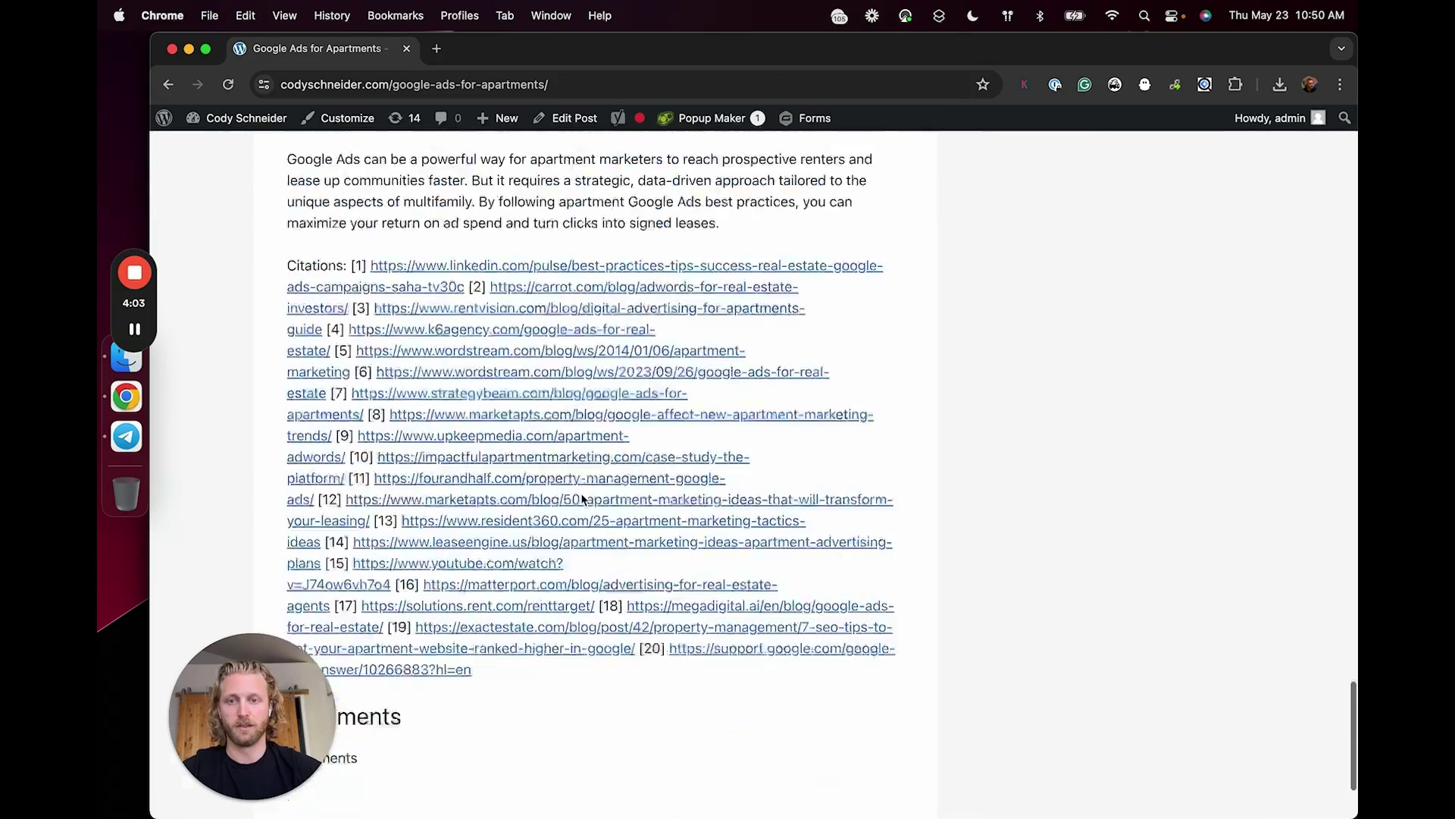
scroll(581, 499, down, 5)
scroll(582, 499, up, 20)
Submit the 2000-word 'google ads for apartments' blog-post prompt in Perplexity.
key(super+grave)
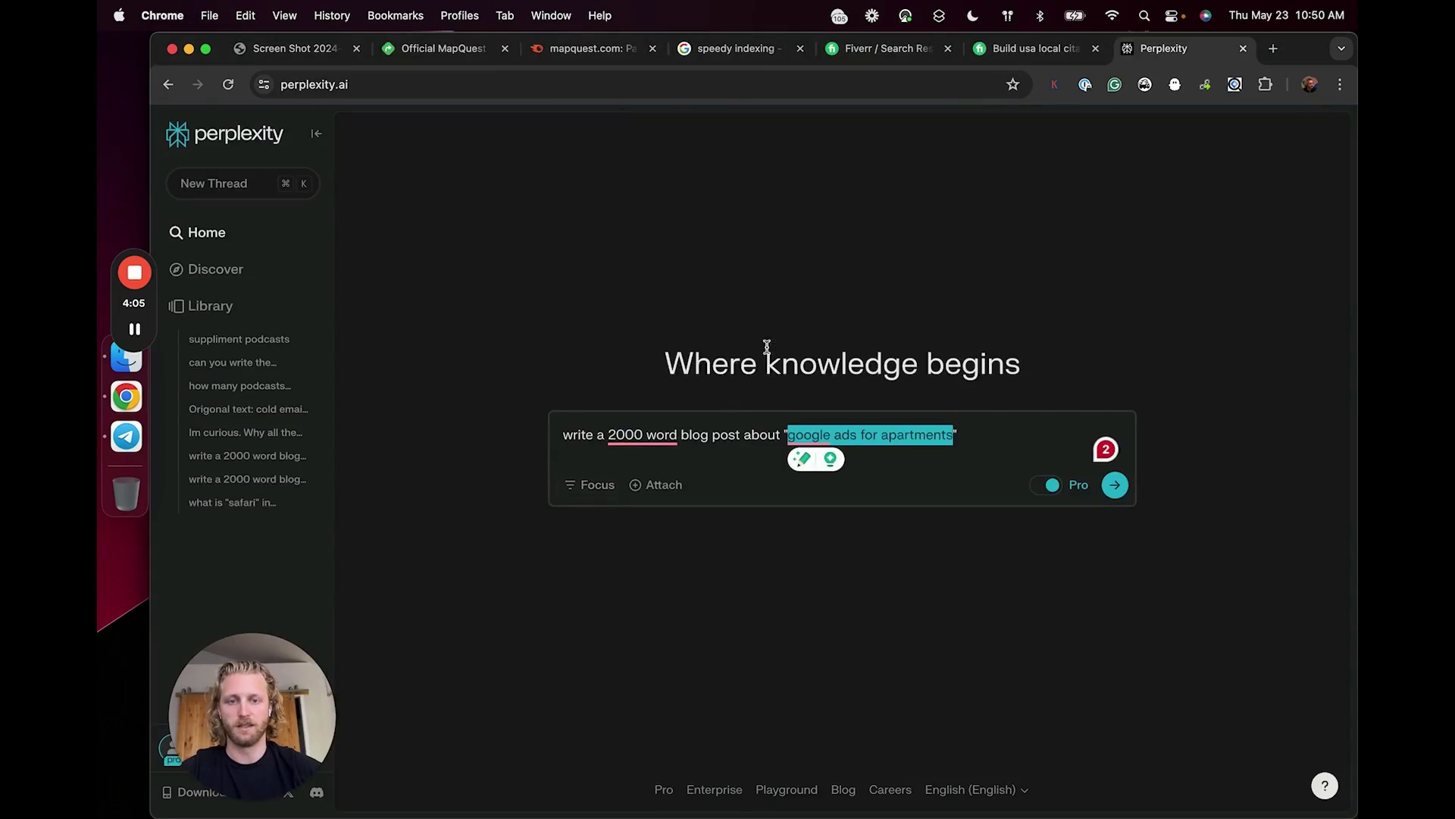
click(812, 346)
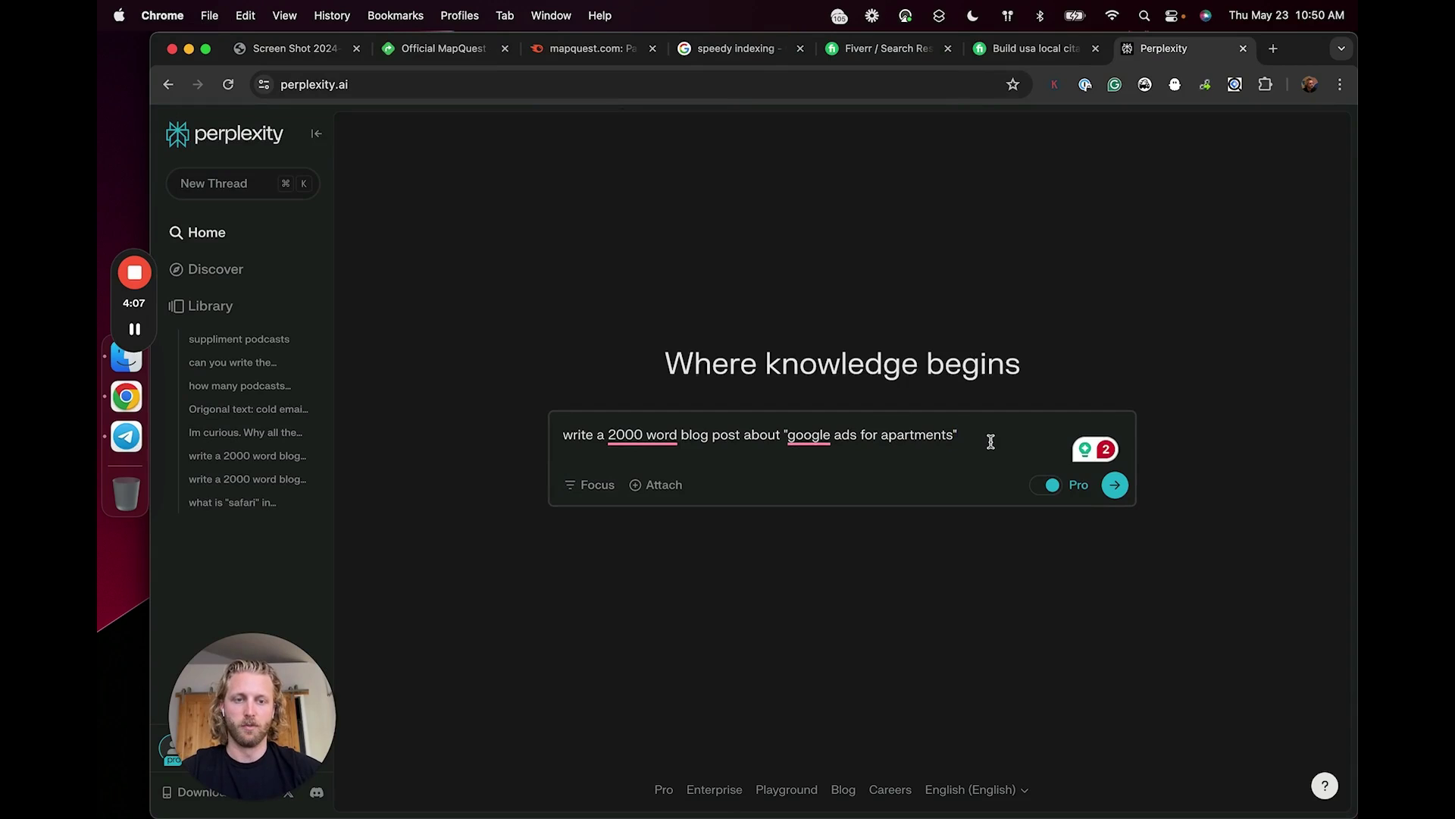
key(Return)
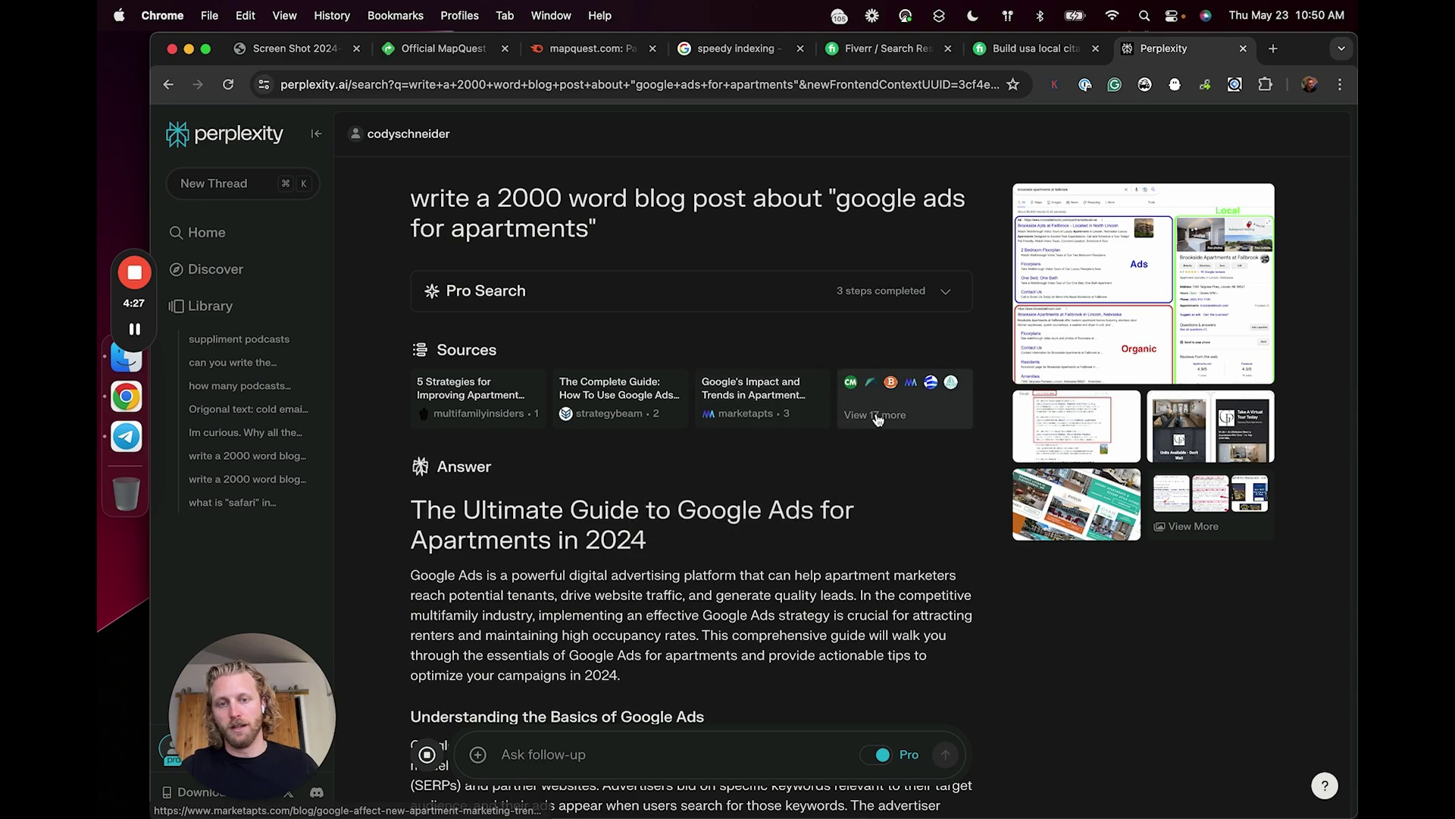
Review the answer titled 'The Ultimate Guide to Google Ads for Apartments in 2024'.
scroll(781, 516, down, 3)
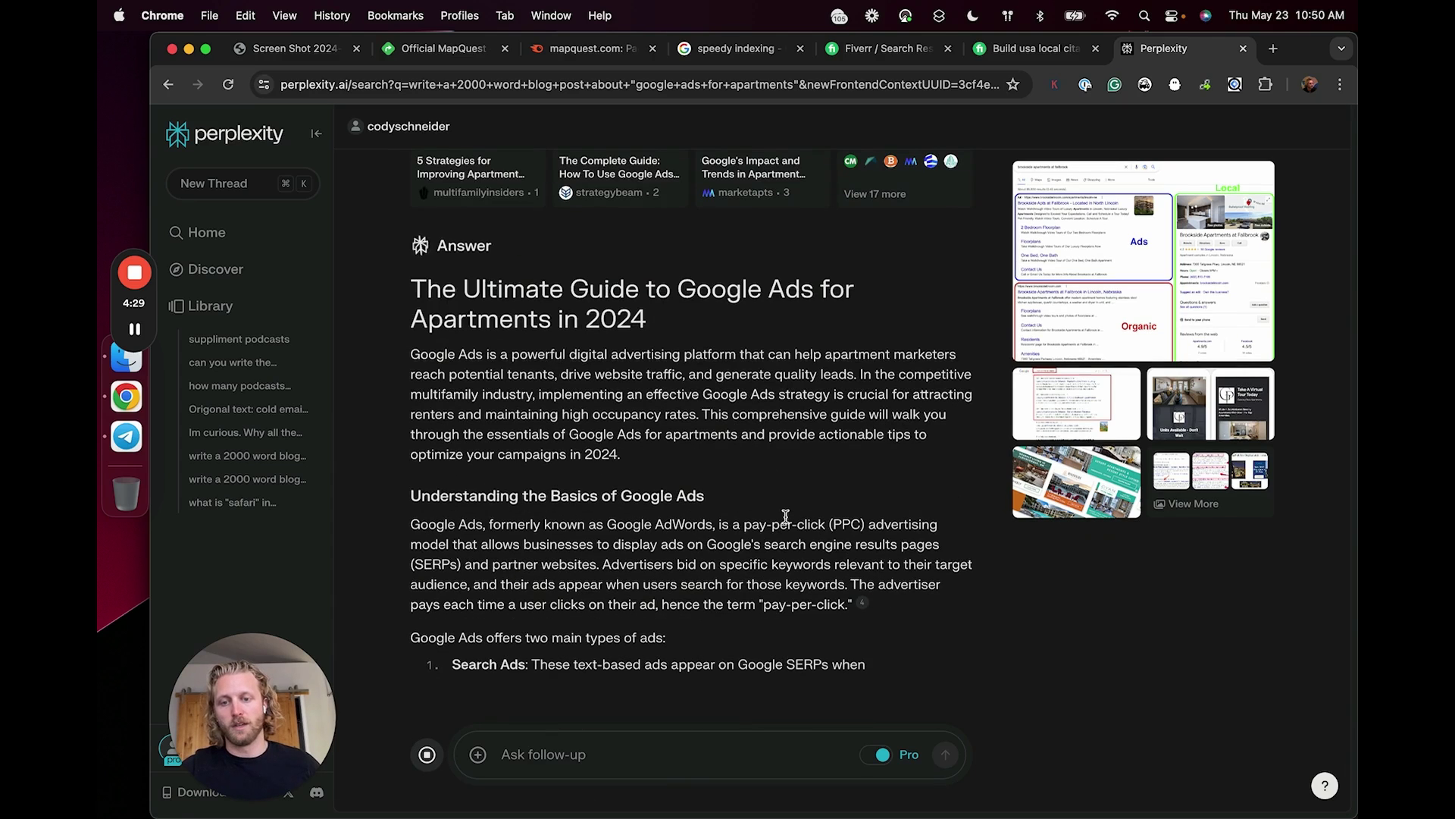
scroll(785, 517, up, 3)
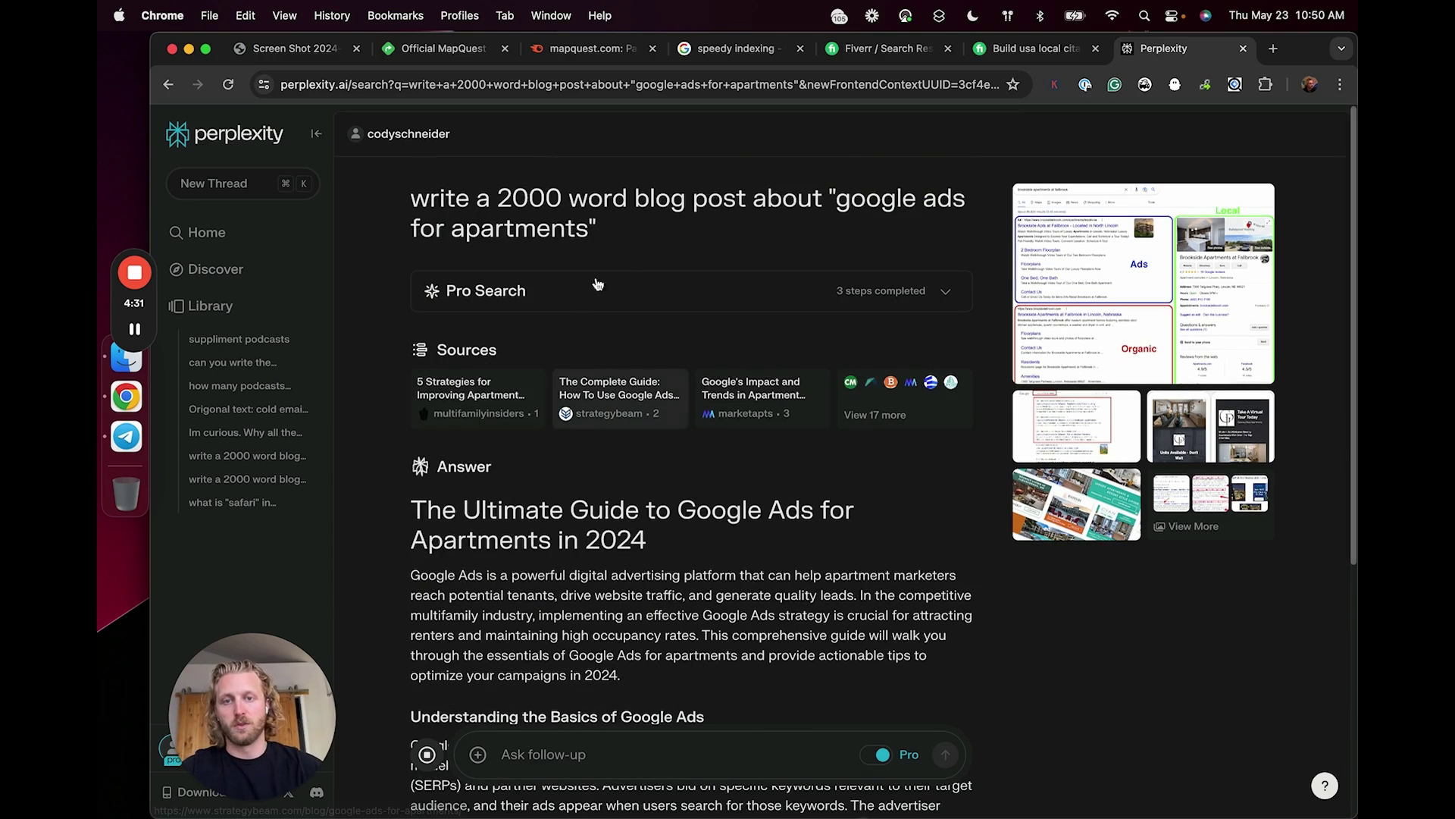
drag(634, 252, 401, 189)
click(647, 239)
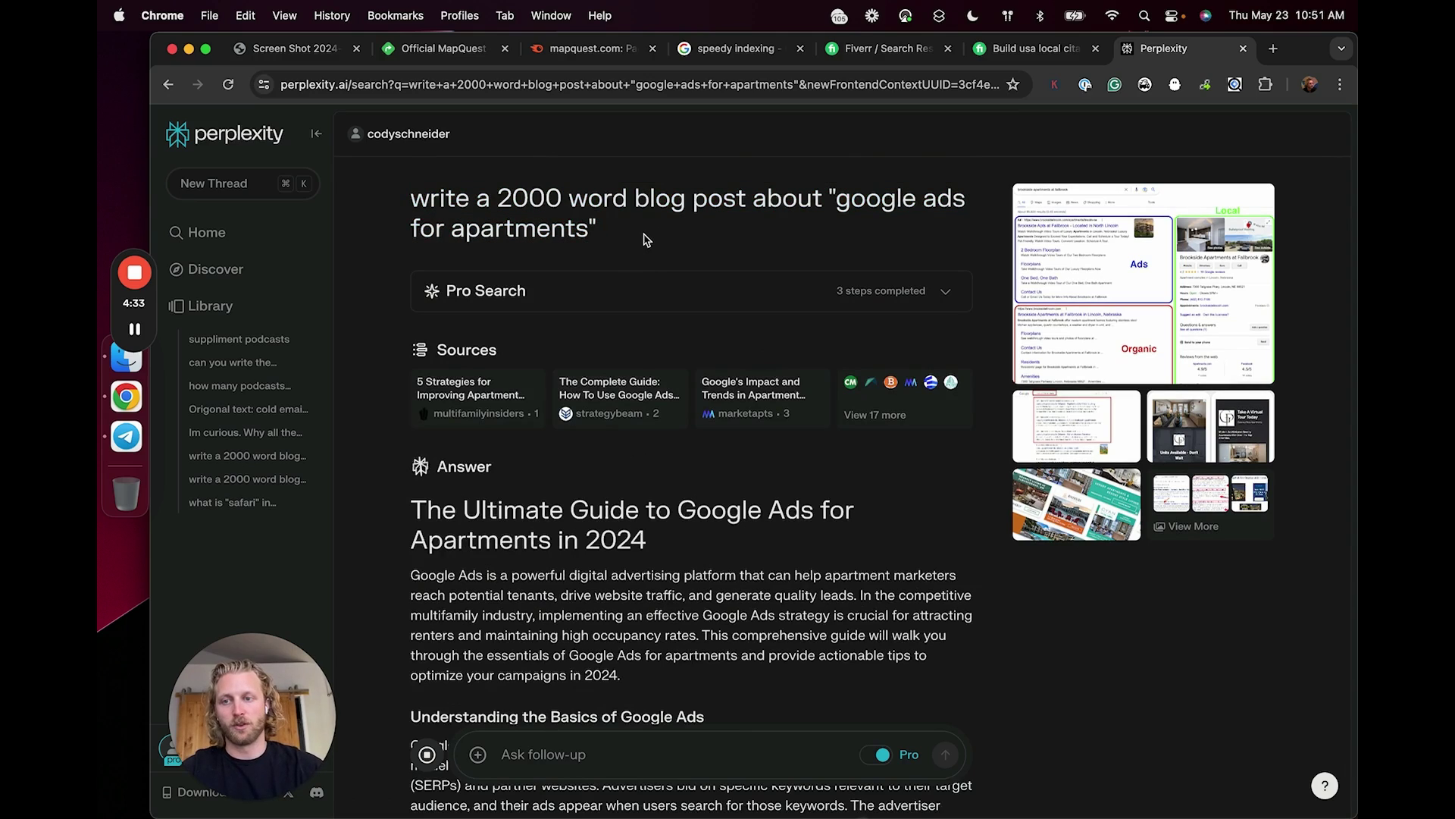